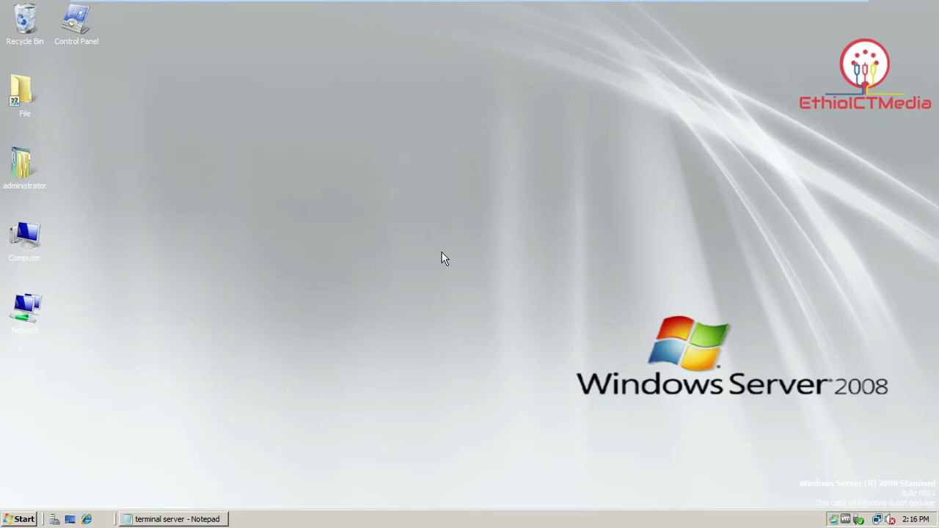
# Review the terminal server notes, then open Server Manager to the Roles overview.
pyautogui.click(198, 518)
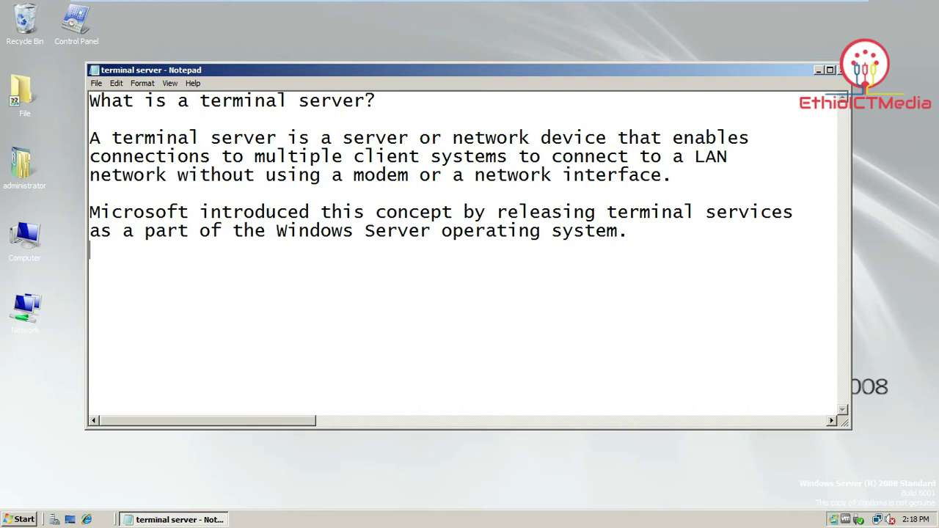
pyautogui.click(817, 70)
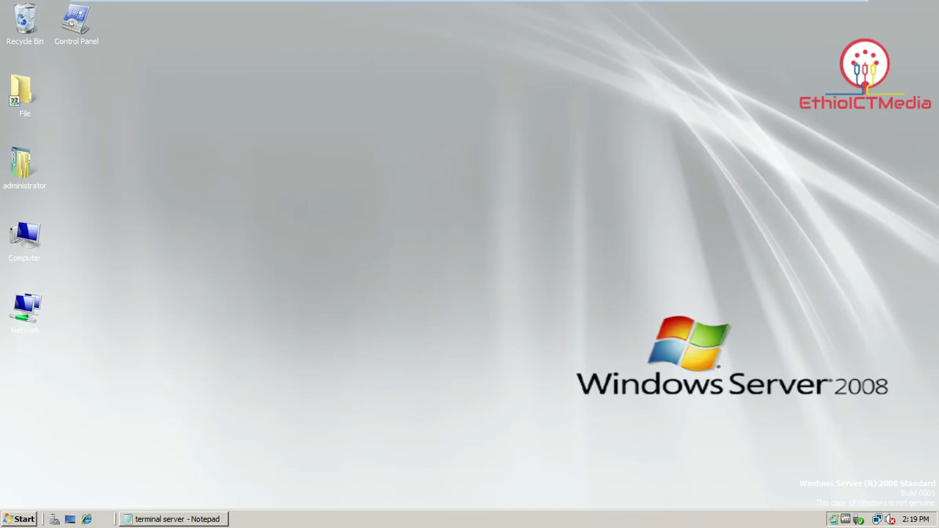
pyautogui.click(22, 518)
pyautogui.click(78, 180)
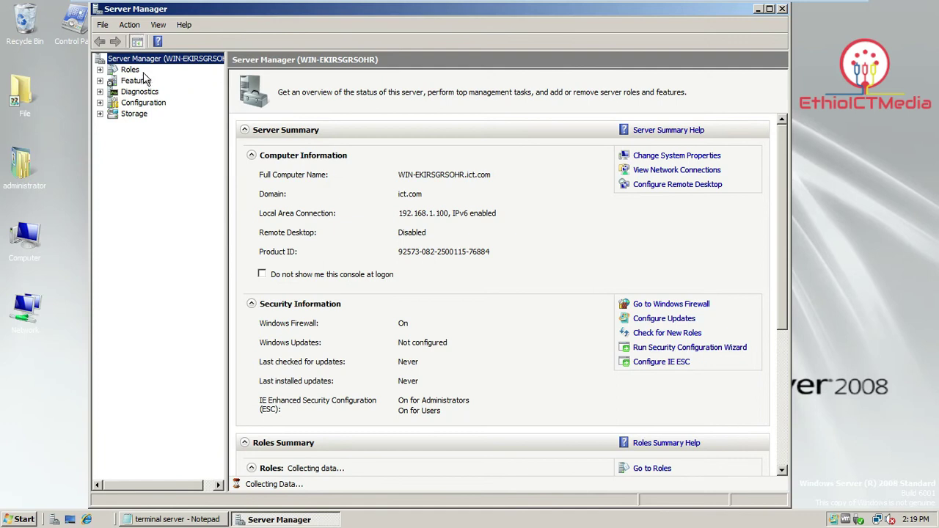
pyautogui.click(132, 70)
# Start the Add Roles Wizard, choose Terminal Services, and advance to its role services.
pyautogui.click(649, 155)
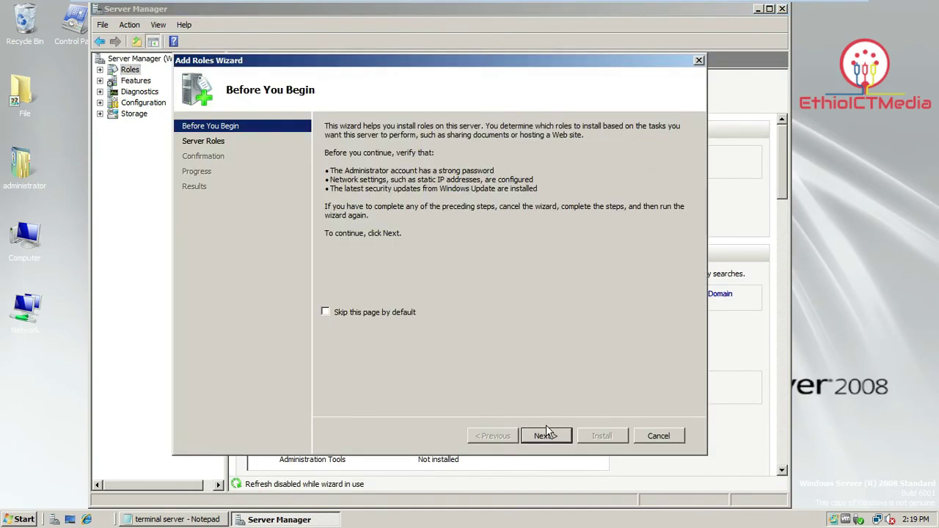
pyautogui.click(548, 435)
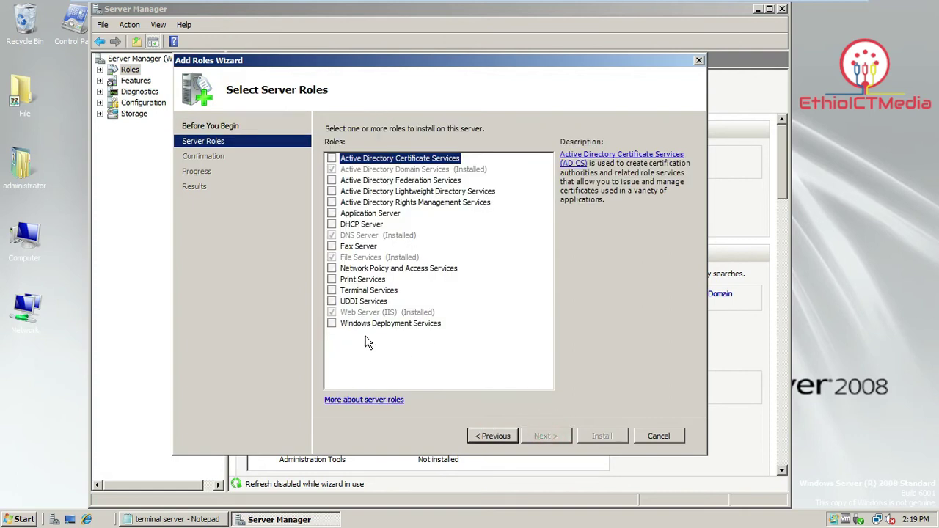
pyautogui.click(332, 290)
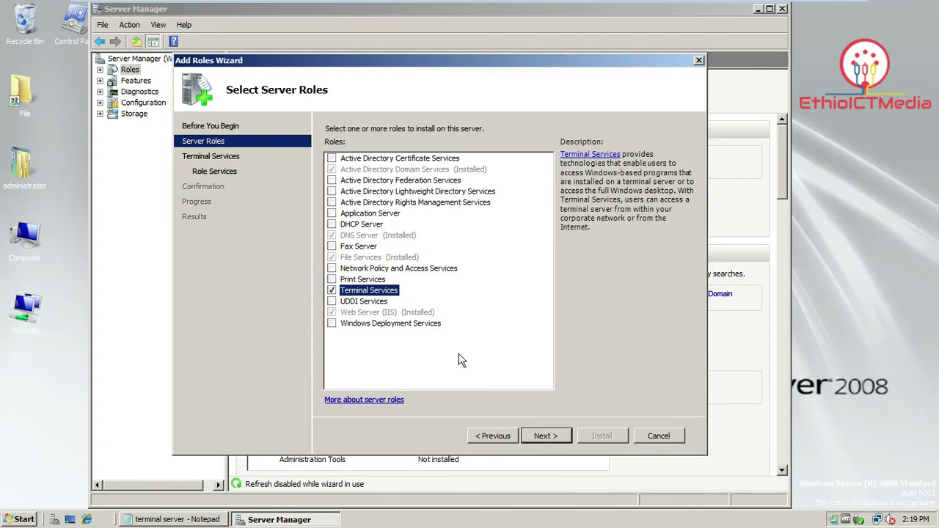
pyautogui.click(546, 437)
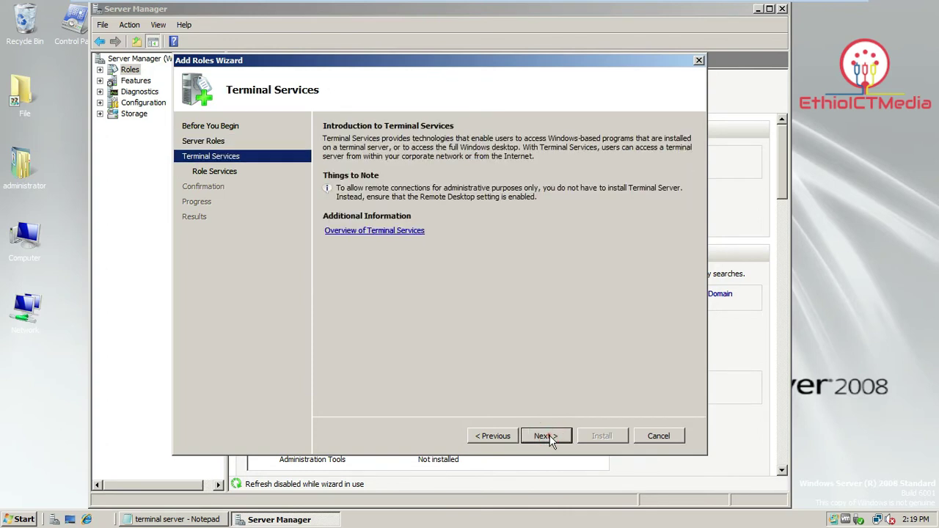
pyautogui.click(546, 437)
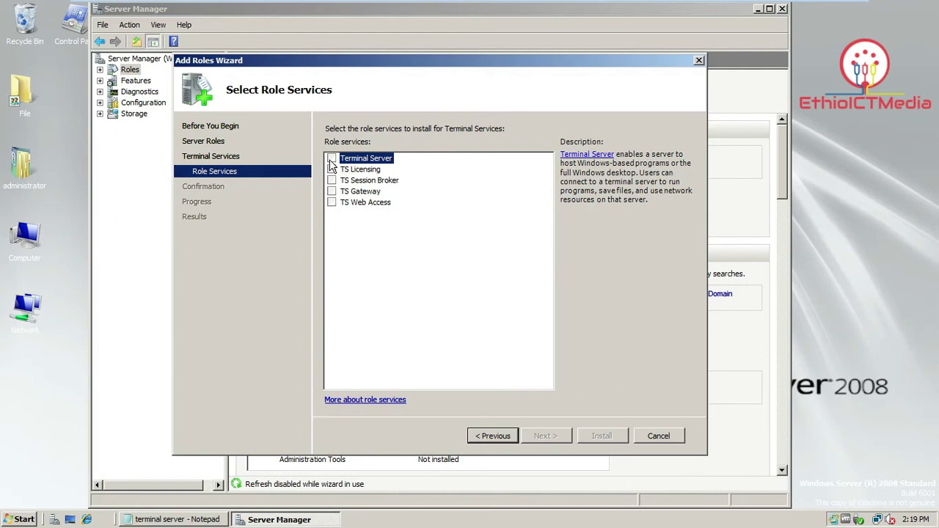
# Select the Terminal Server role service, installing it despite the domain controller warning.
pyautogui.click(332, 159)
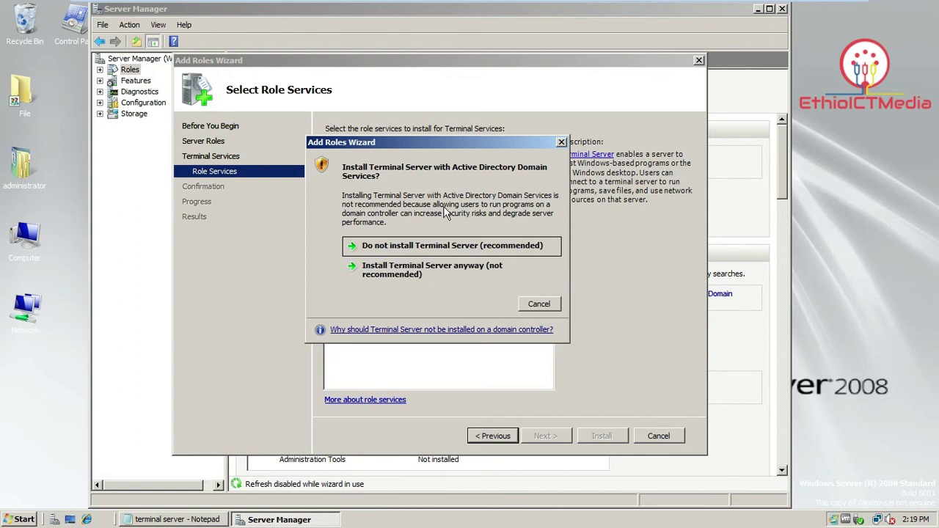
pyautogui.click(437, 273)
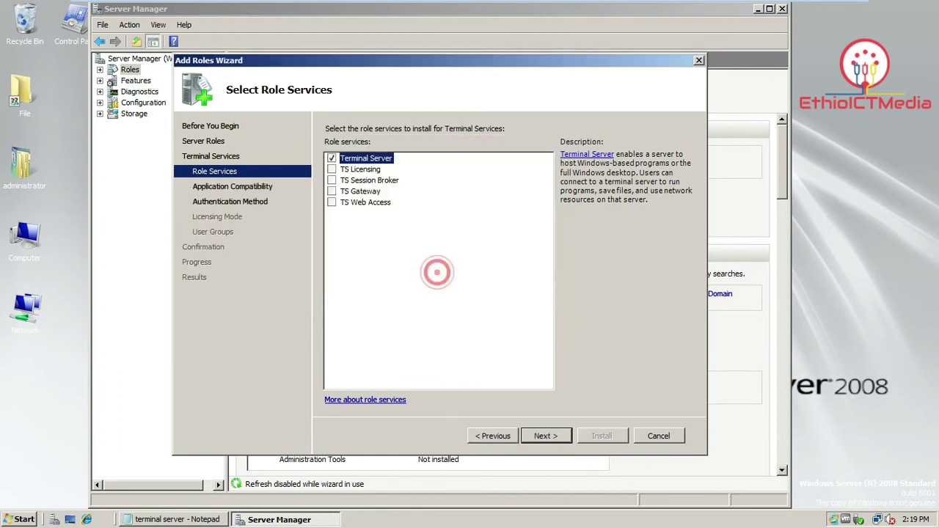
pyautogui.click(546, 437)
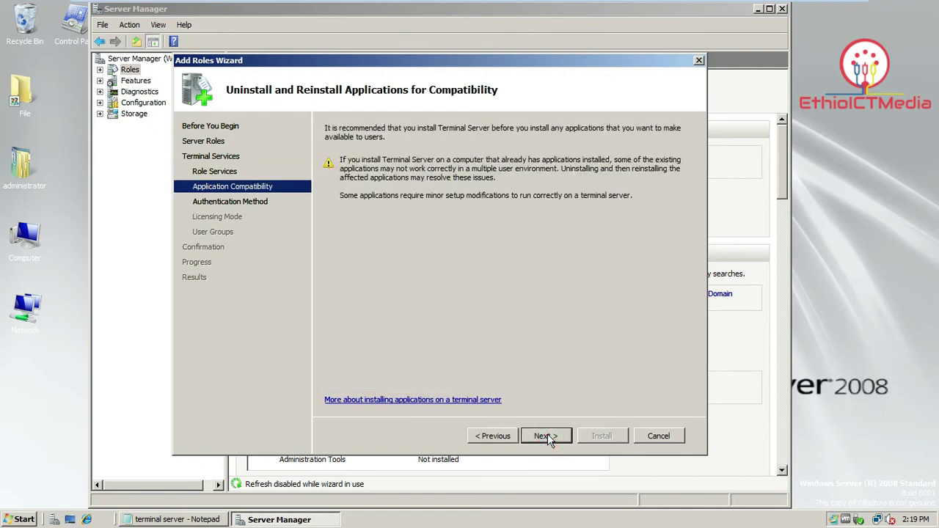
pyautogui.click(547, 436)
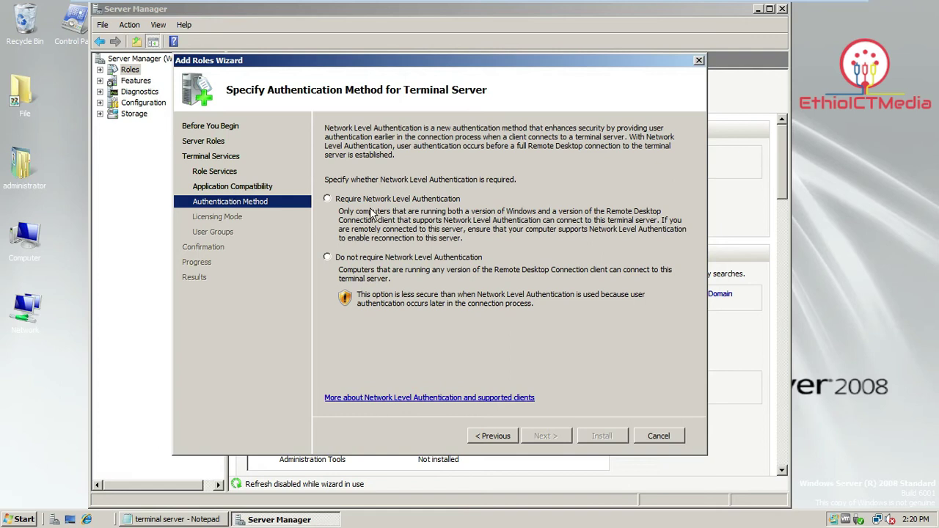
# Require Network Level Authentication and leave licensing to configure later.
pyautogui.click(330, 199)
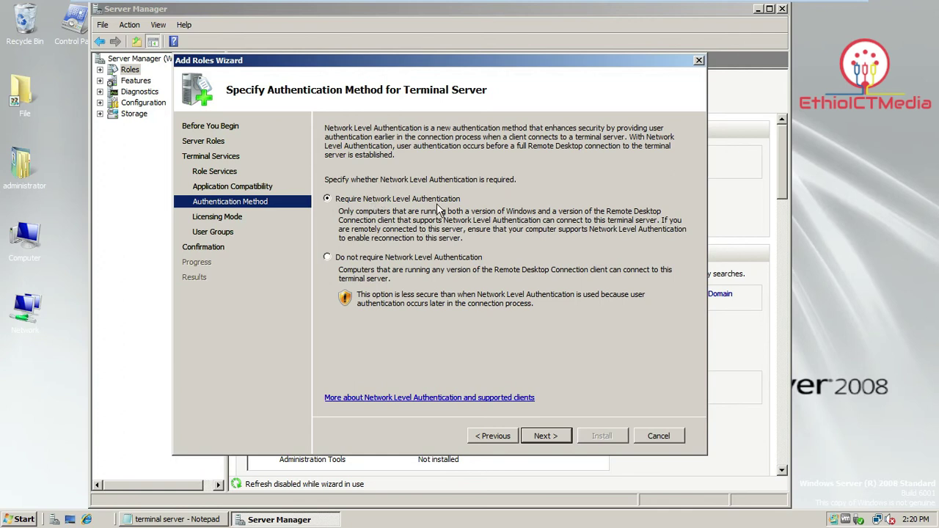
pyautogui.click(554, 437)
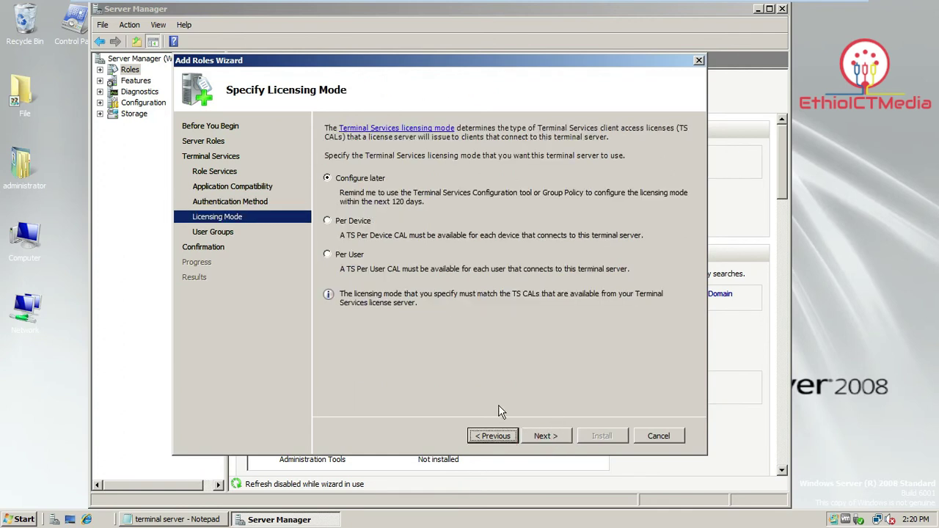
pyautogui.click(557, 436)
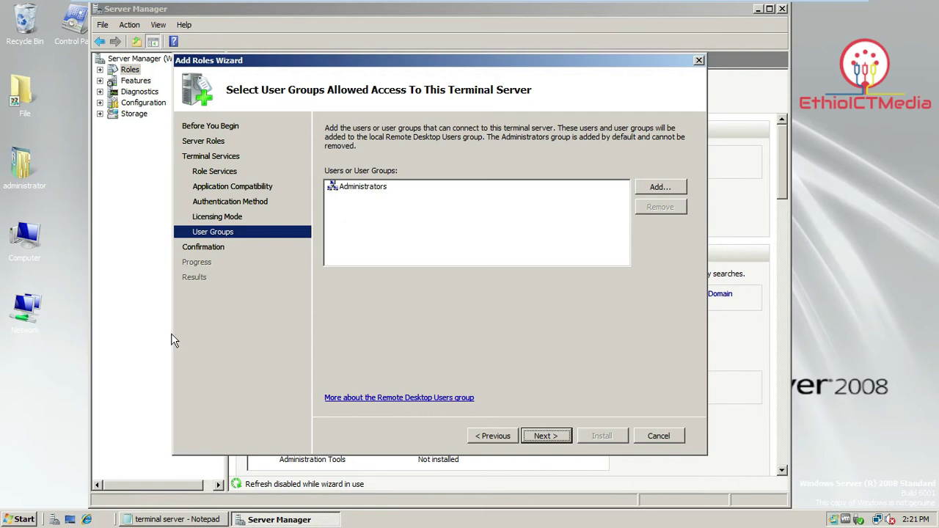
# Check the user account in ict.com via Active Directory Users and Computers, then return to the wizard.
pyautogui.click(24, 520)
pyautogui.moveTo(230, 352)
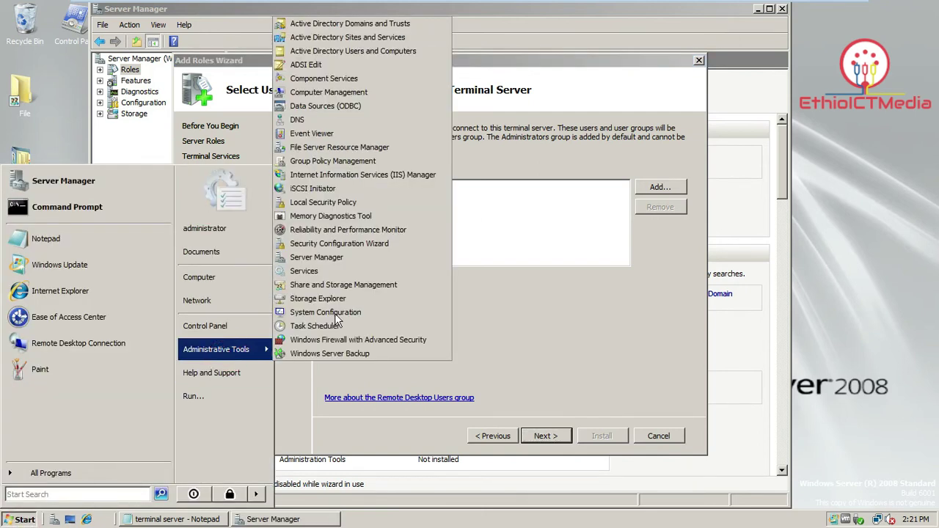
pyautogui.click(369, 53)
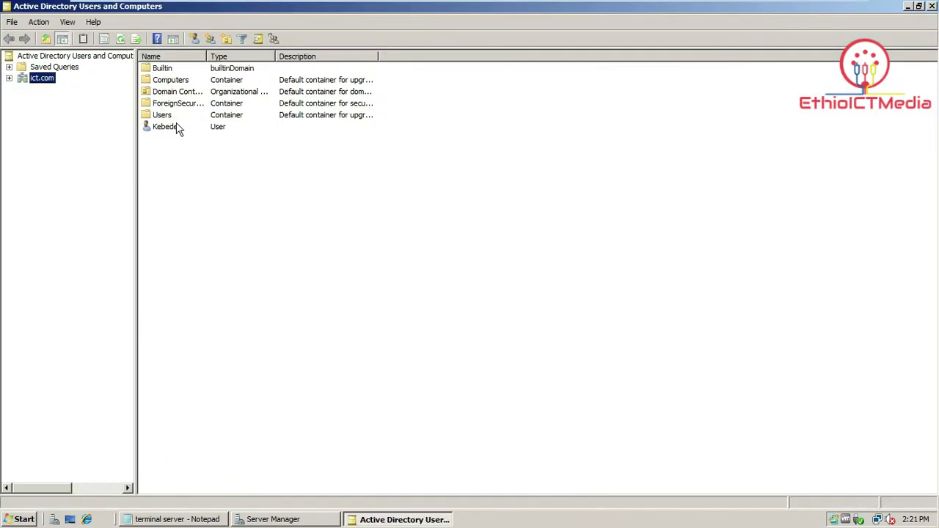
pyautogui.click(175, 129)
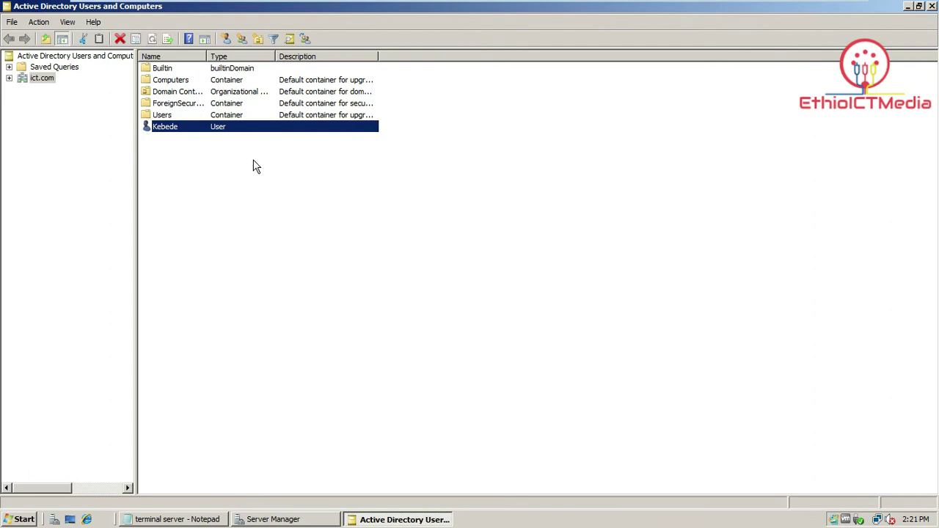
pyautogui.click(283, 520)
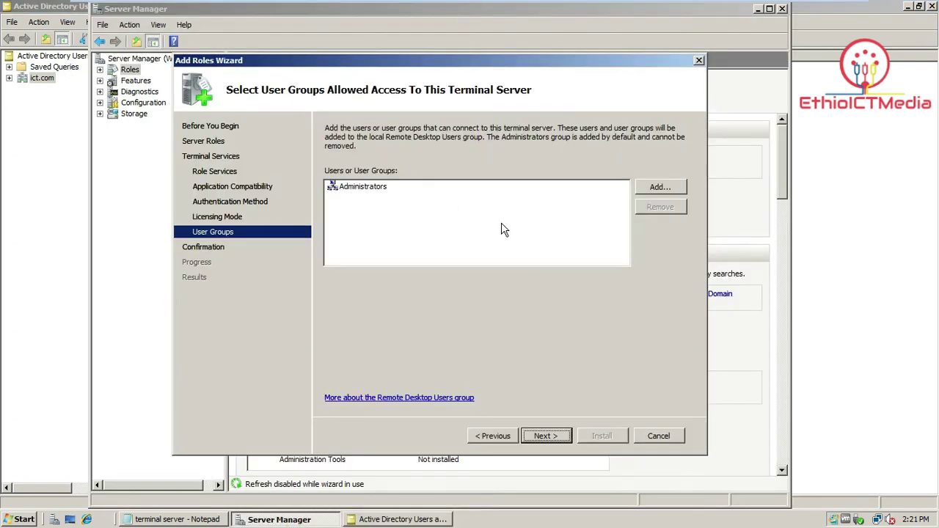
# Add the domain user's account to the allowed users and install Terminal Services.
pyautogui.click(653, 189)
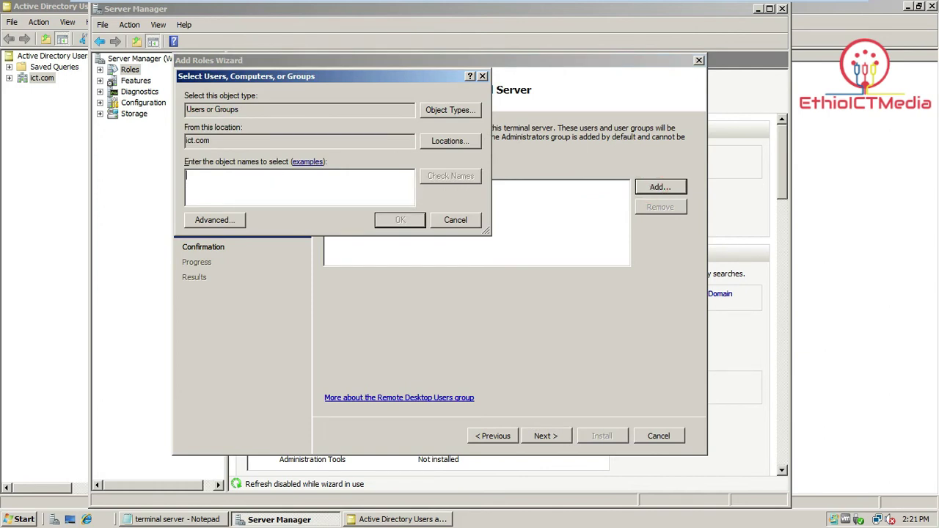
pyautogui.write('kebede')
pyautogui.click(443, 175)
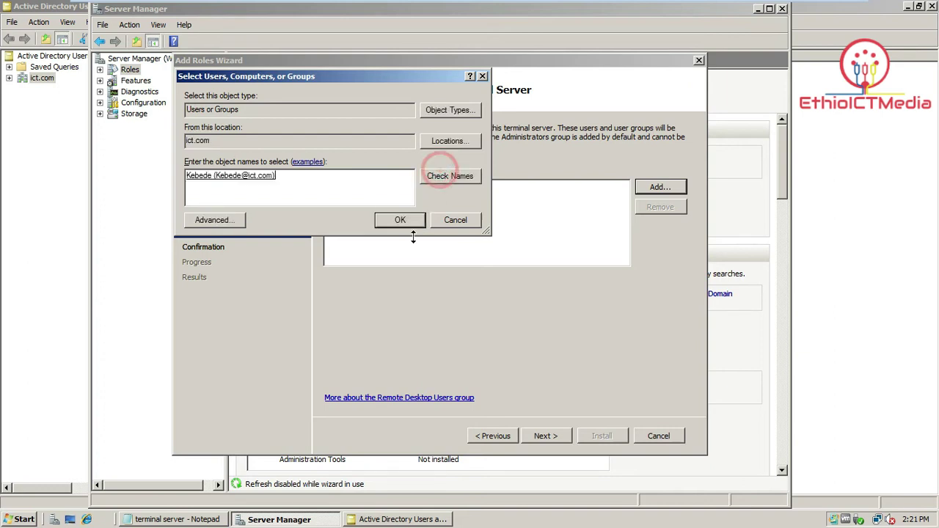
pyautogui.click(416, 223)
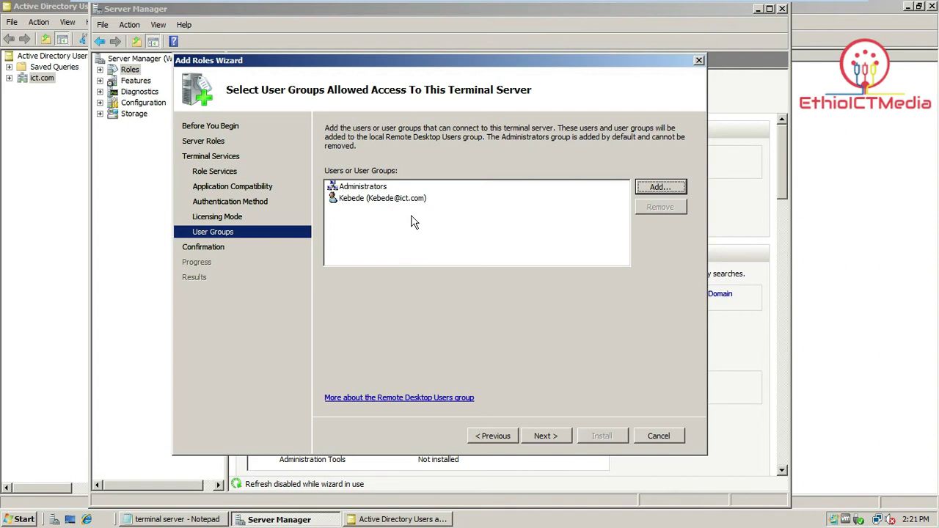
pyautogui.click(546, 436)
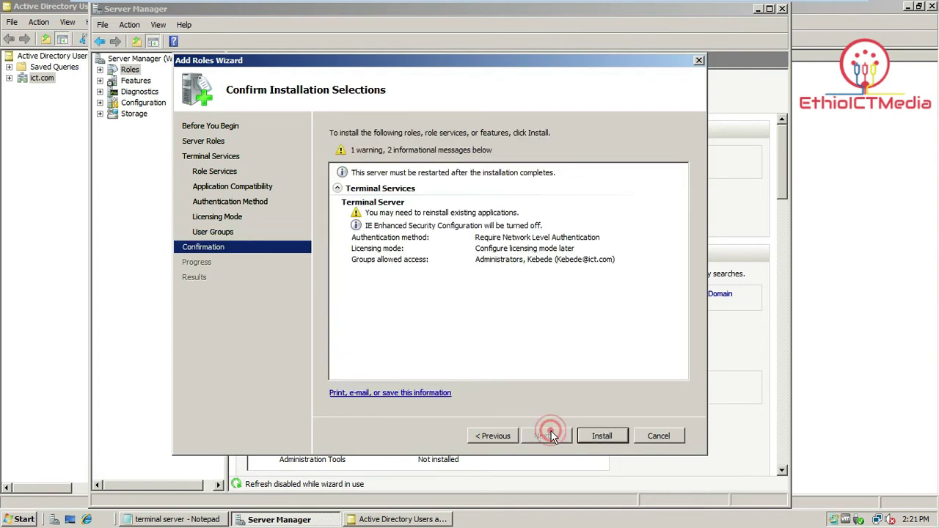
pyautogui.click(603, 438)
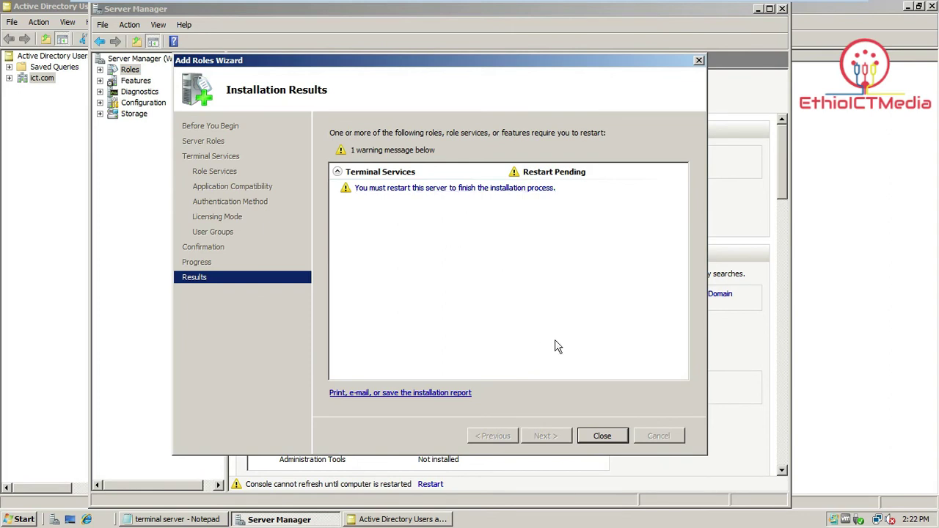
# Close the results, restart the server, and log back on as administrator with the password.
pyautogui.click(598, 439)
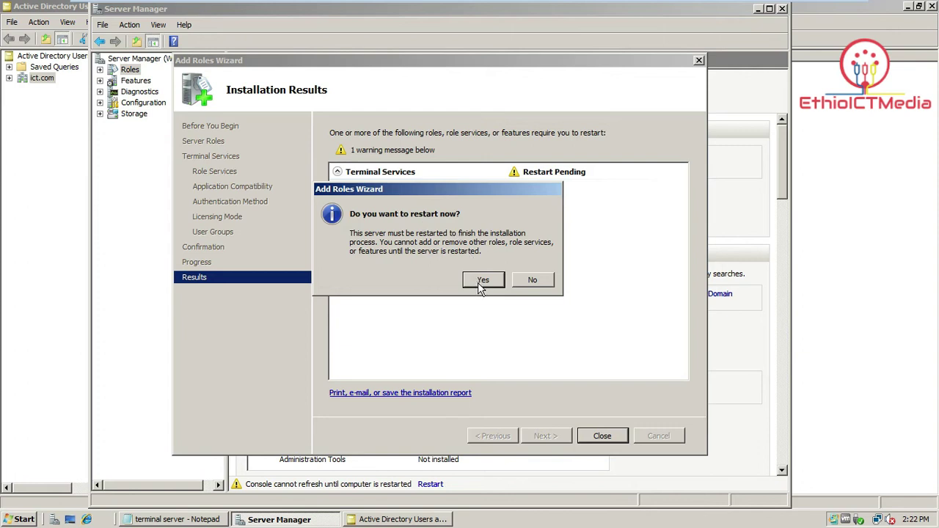
pyautogui.click(479, 285)
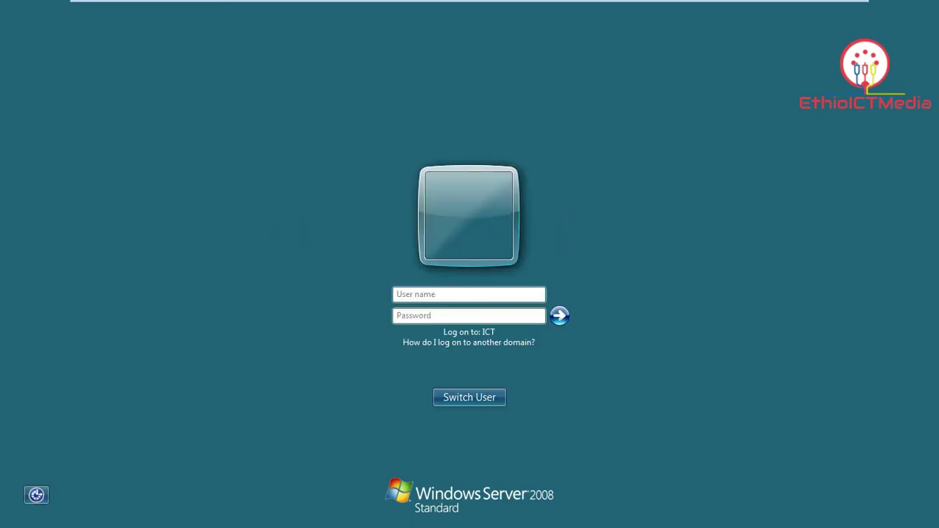
pyautogui.write('administrator')
pyautogui.press('Tab')
pyautogui.write('**********')
pyautogui.press('Return')
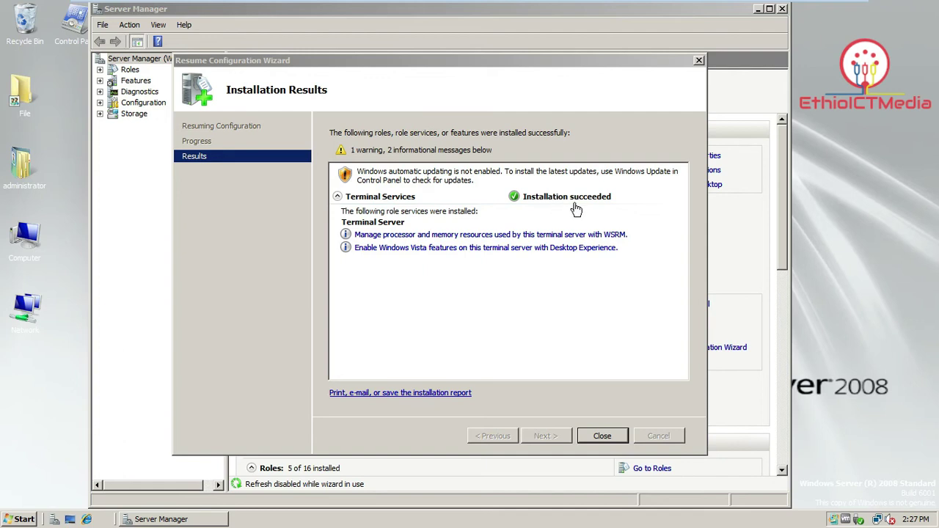
# Close the configuration wizard and Server Manager, then browse Administrative Tools > Terminal Services.
pyautogui.click(601, 437)
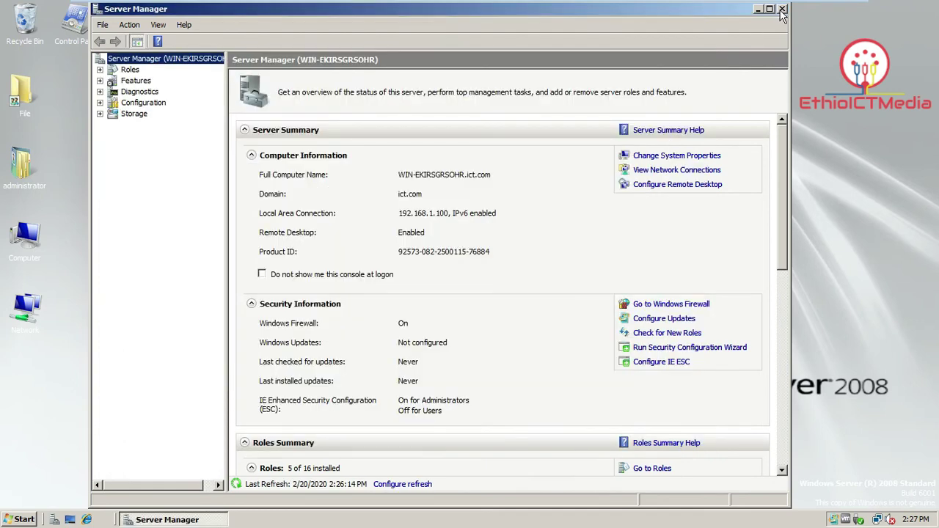
pyautogui.click(782, 10)
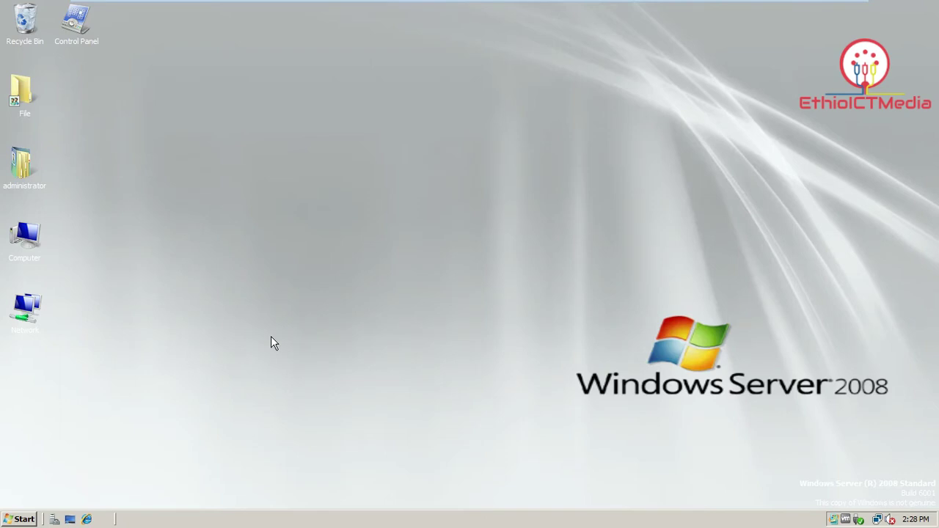
pyautogui.click(19, 518)
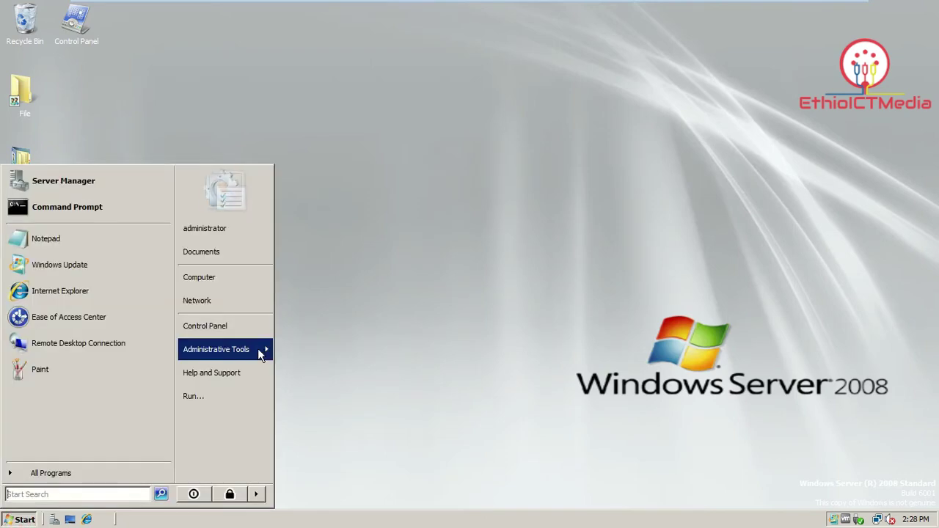
pyautogui.moveTo(258, 348)
pyautogui.moveTo(382, 14)
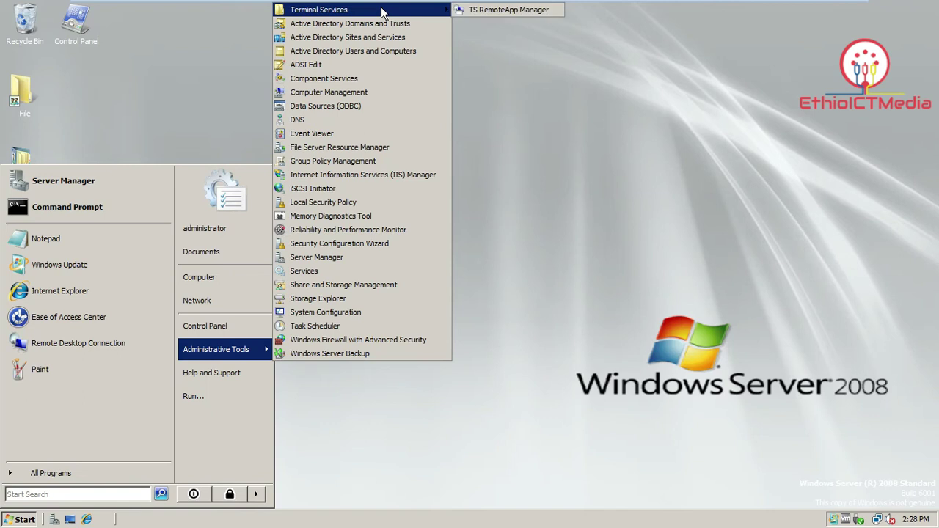
pyautogui.click(617, 86)
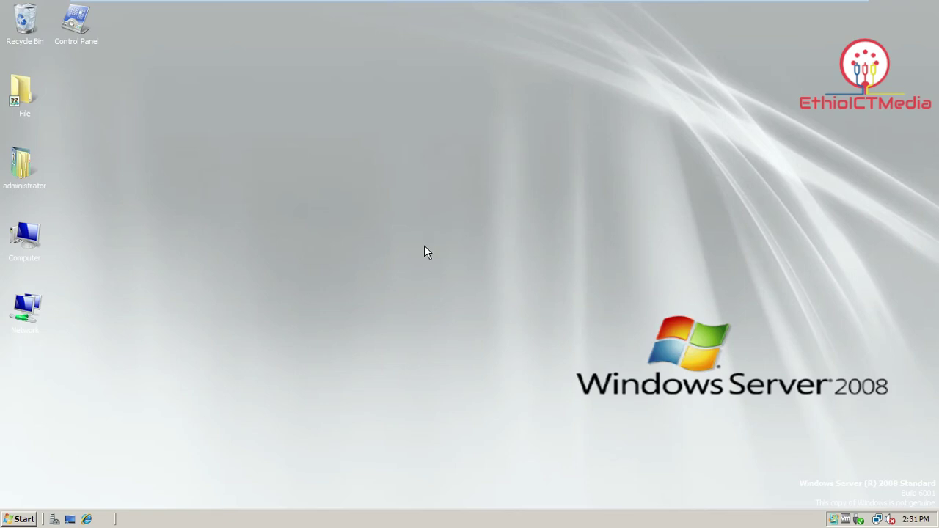
# Switch to the Windows 7 virtual machine and search the Start menu for 'remote'.
pyautogui.moveTo(328, 4)
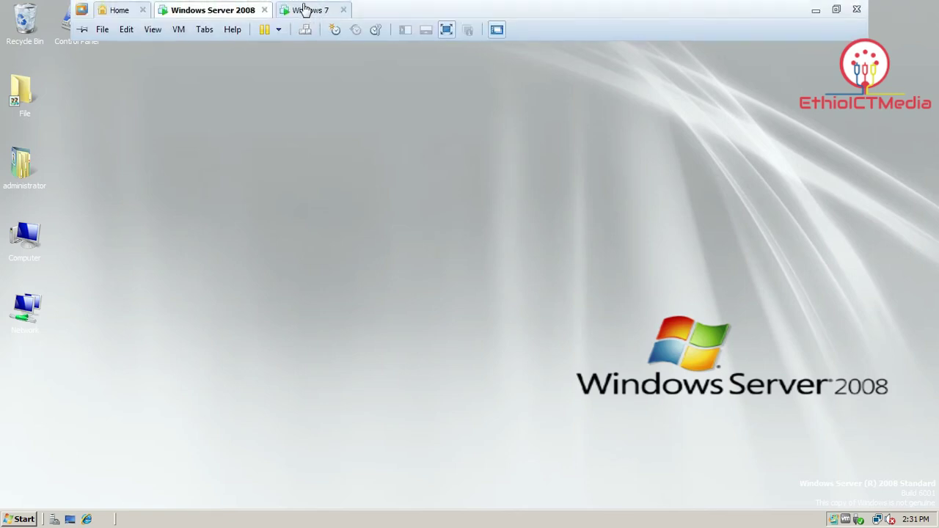
pyautogui.click(311, 9)
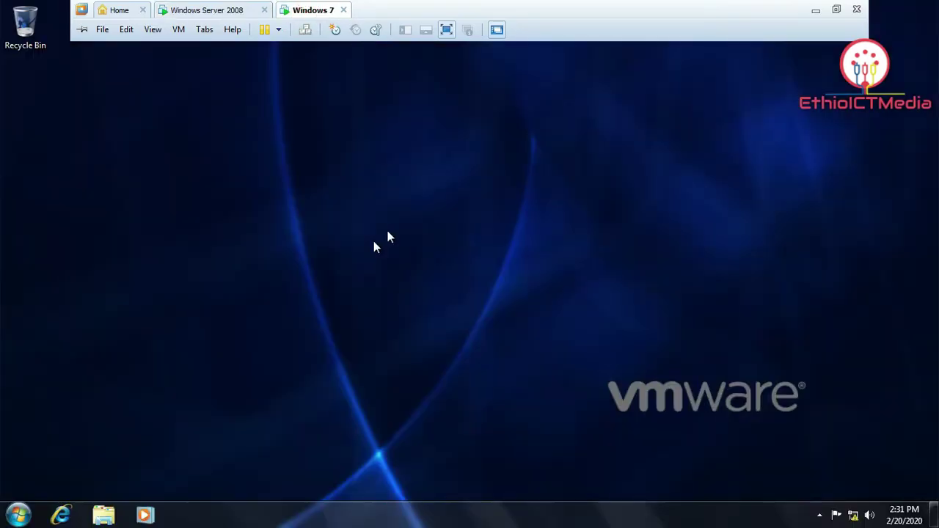
pyautogui.click(17, 515)
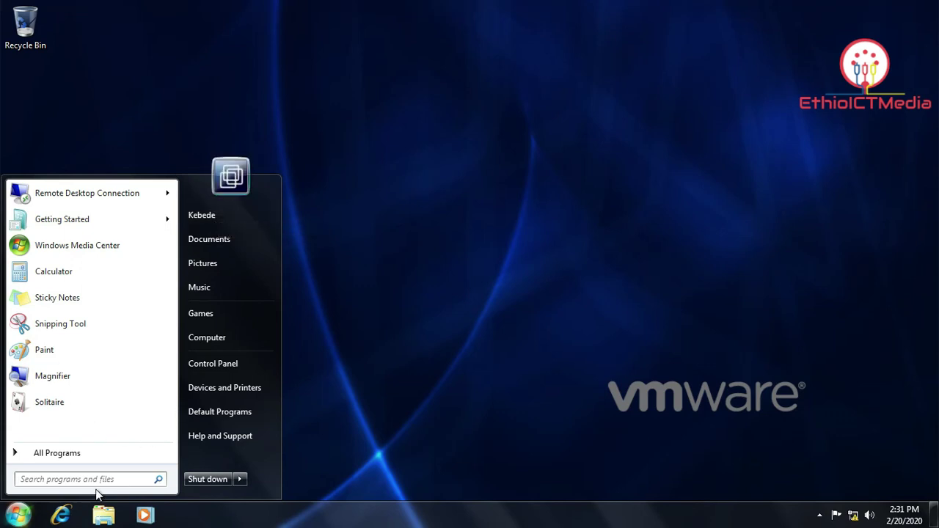
pyautogui.write('remo')
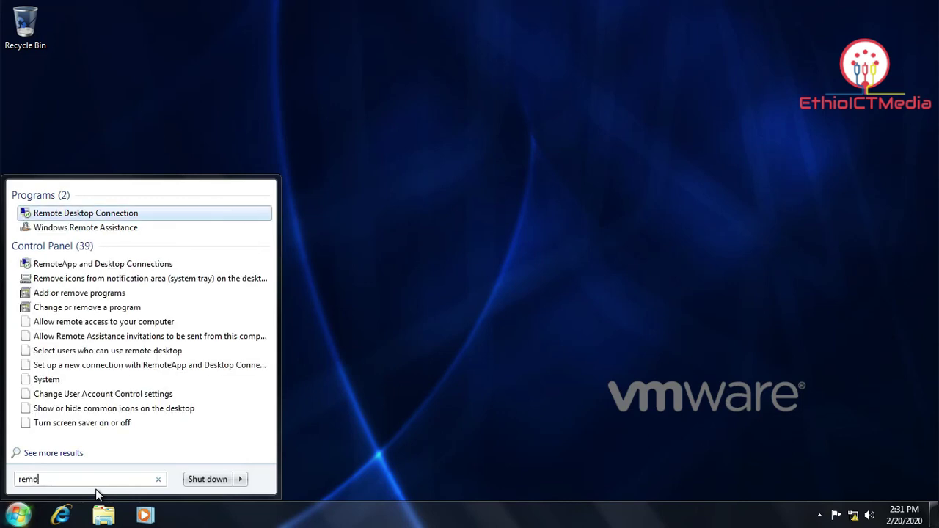
pyautogui.write('te')
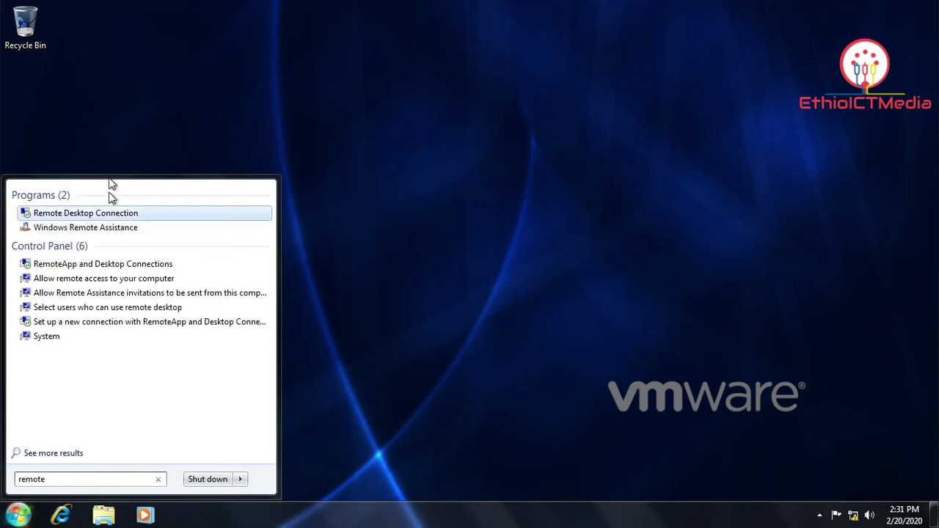
# Connect Remote Desktop to 192.168.1.100 with the user's password, accepting the certificate warning.
pyautogui.click(125, 214)
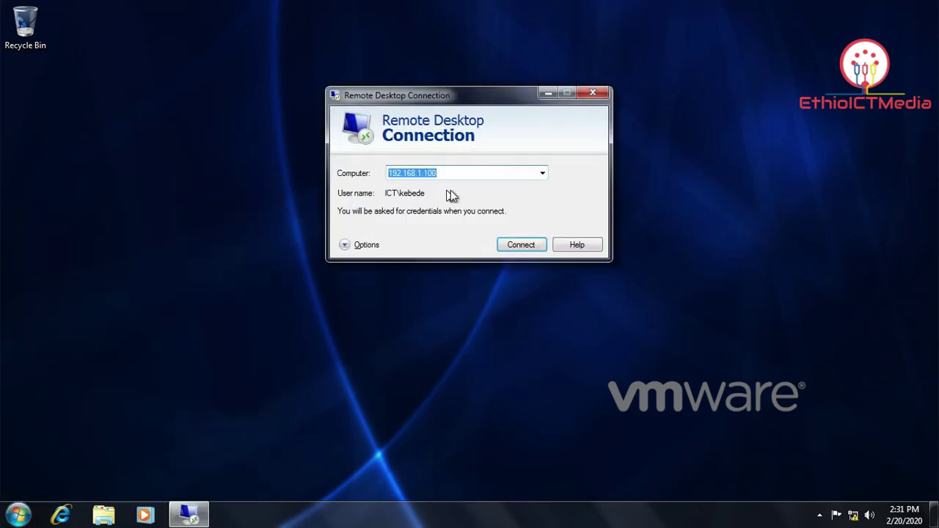
pyautogui.moveTo(467, 171); pyautogui.dragTo(356, 179)
pyautogui.click(523, 244)
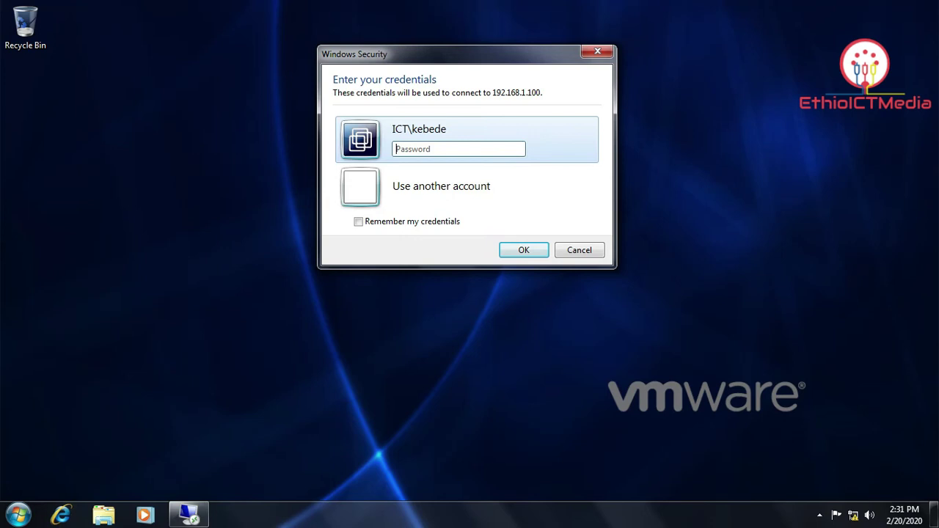
pyautogui.write('pas')
pyautogui.press('Return')
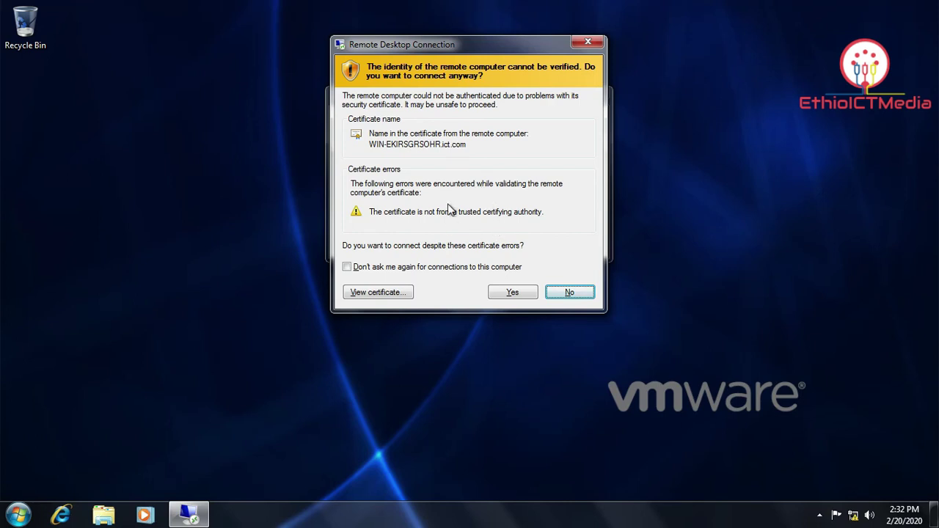
pyautogui.click(512, 292)
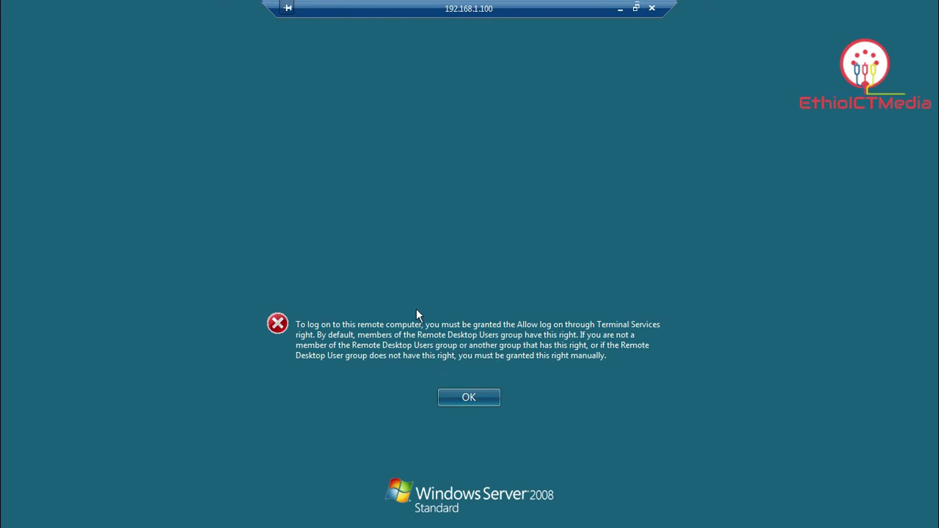
# Return to the Windows Server 2008 virtual machine.
pyautogui.click(207, 10)
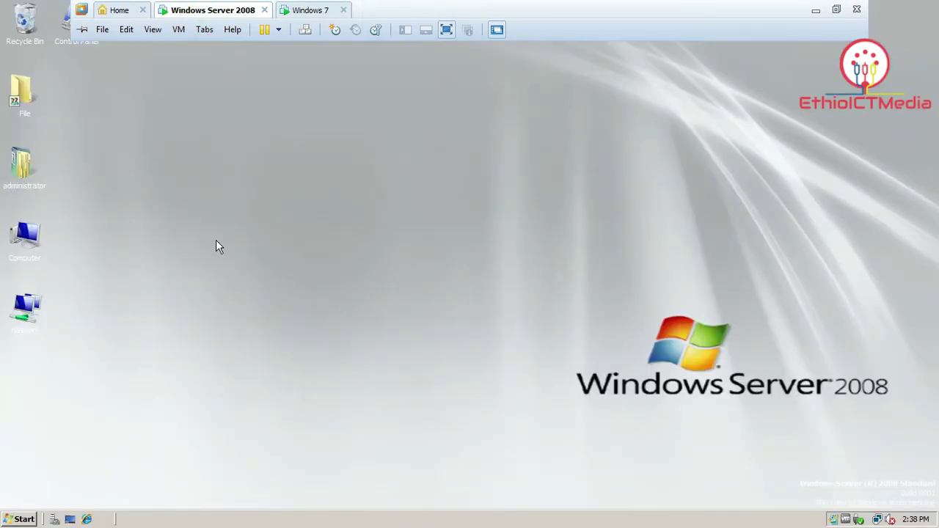
# Launch the Local Group Policy Editor by running gpedit from the Run box.
pyautogui.click(13, 522)
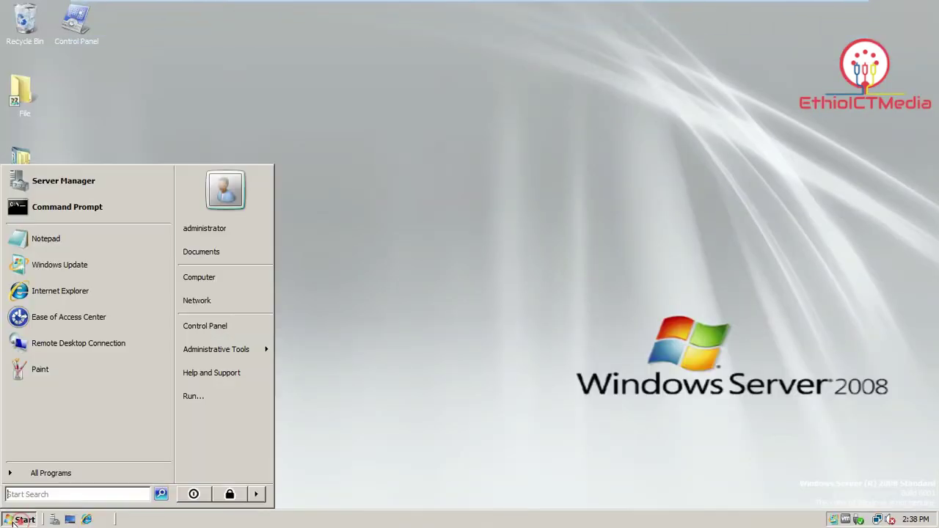
pyautogui.write('run')
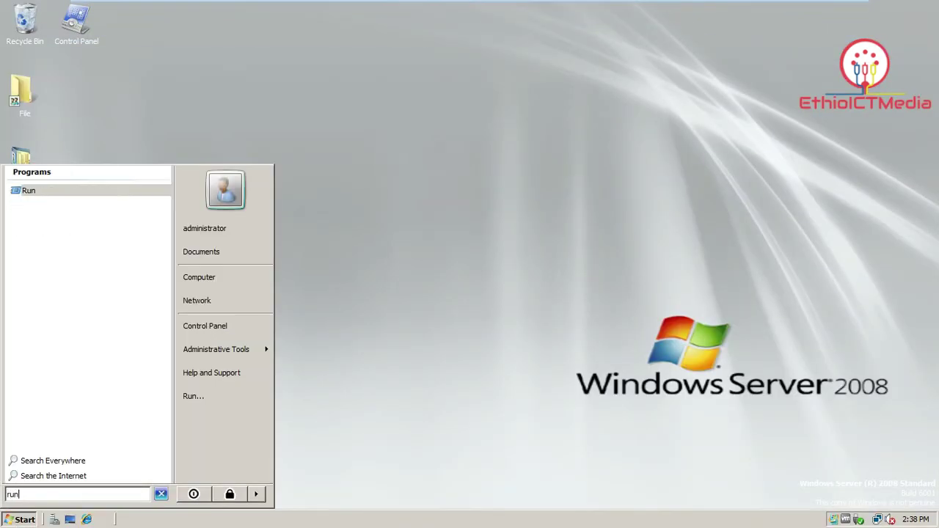
pyautogui.press('Return')
pyautogui.moveTo(213, 361); pyautogui.dragTo(379, 260)
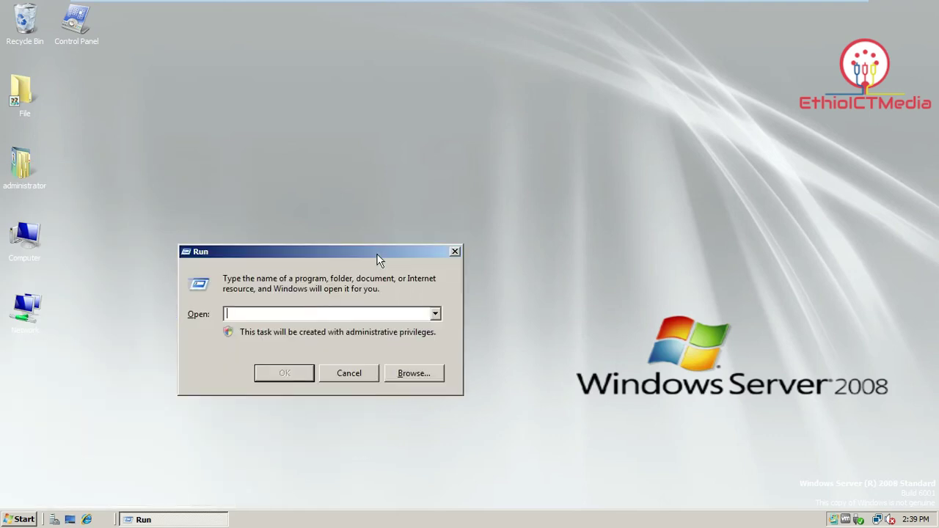
pyautogui.write('gpedit.msc')
pyautogui.press('Return')
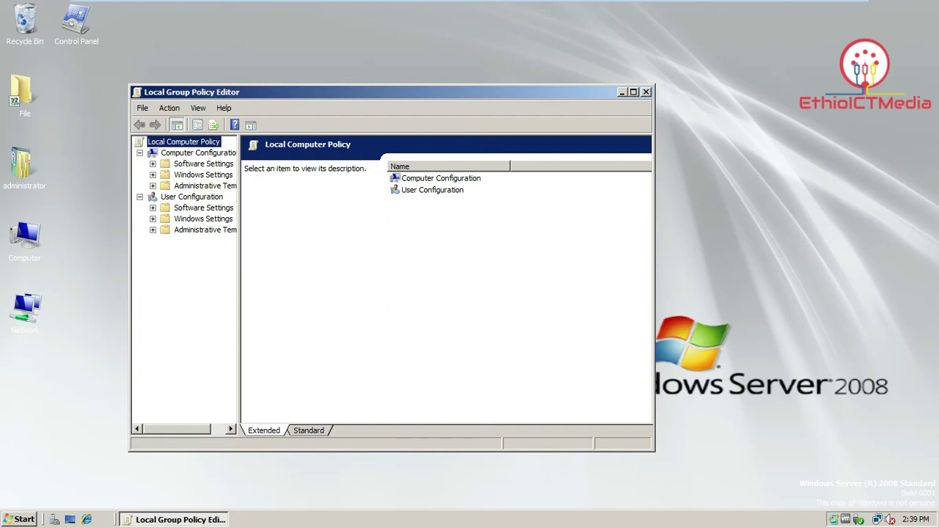
# Navigate Windows Settings > Security Settings > Local Policies to User Rights Assignment.
pyautogui.moveTo(240, 195); pyautogui.dragTo(303, 199)
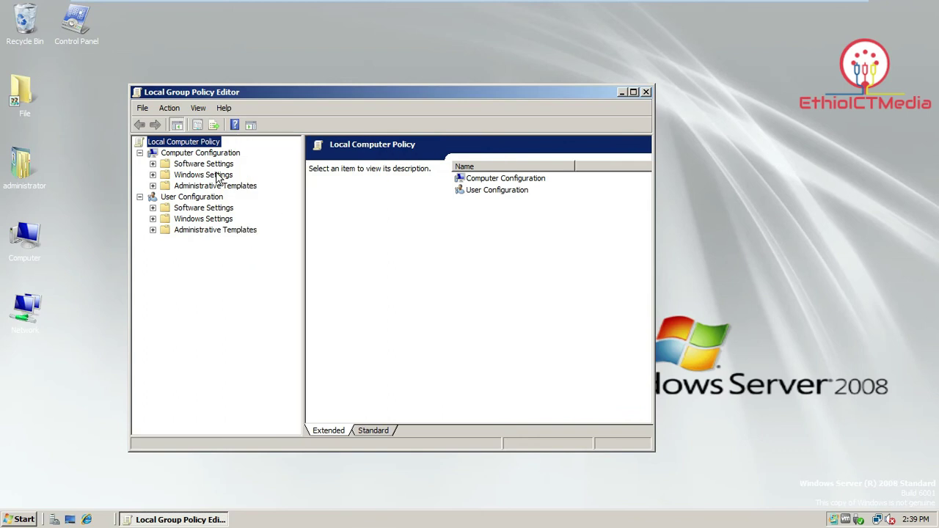
pyautogui.click(215, 178)
pyautogui.doubleClick(215, 177)
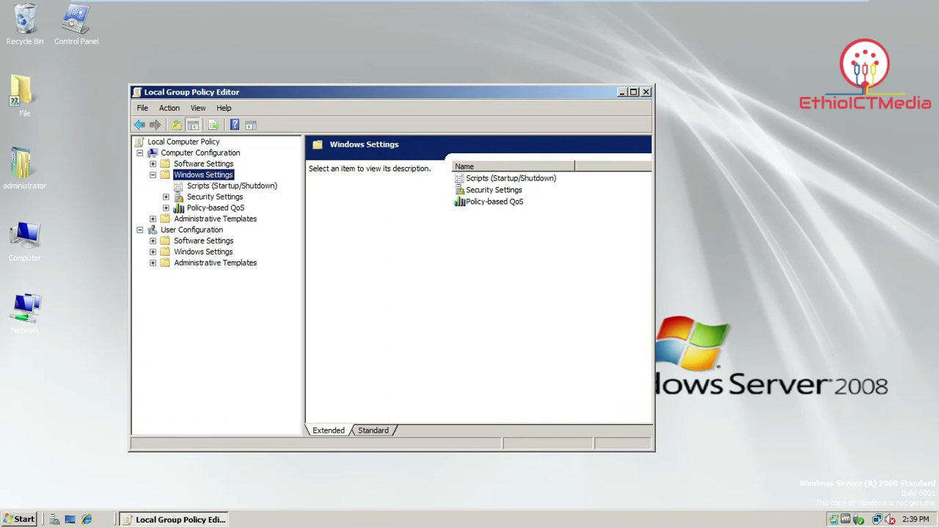
pyautogui.click(225, 200)
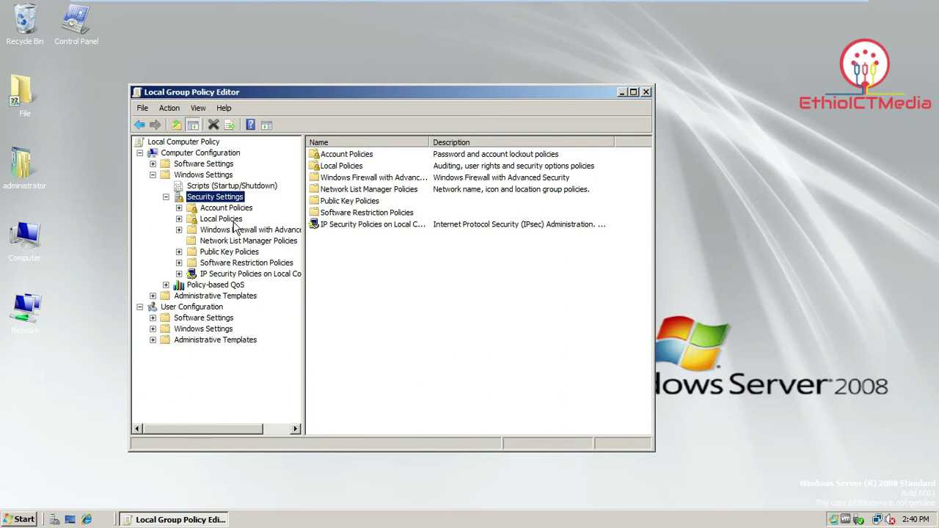
pyautogui.doubleClick(222, 219)
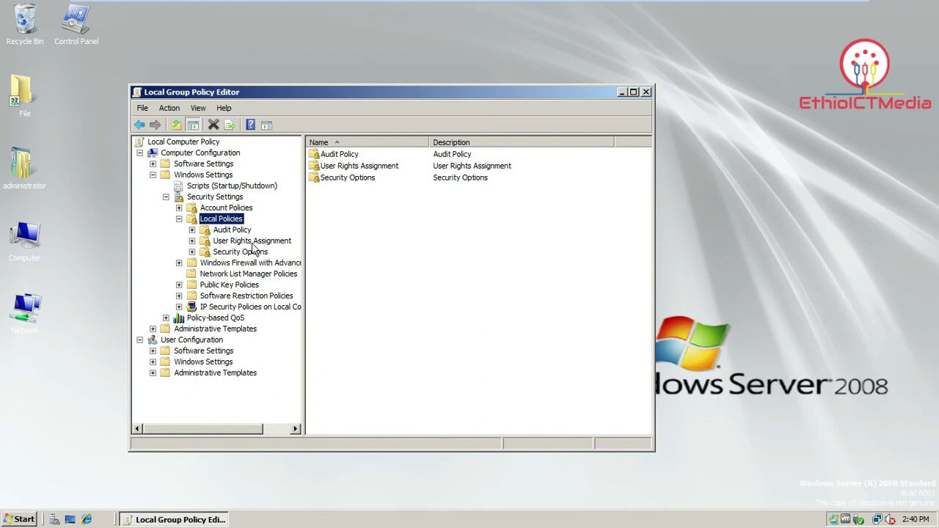
pyautogui.click(251, 242)
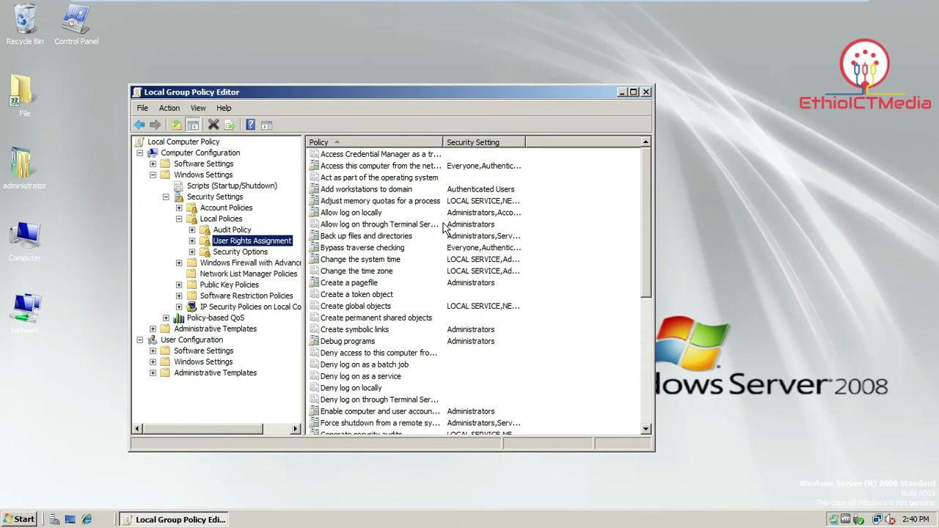
# Add the domain user to the Allow log on through Terminal Services policy, apply it, and close the editor.
pyautogui.rightClick(412, 231)
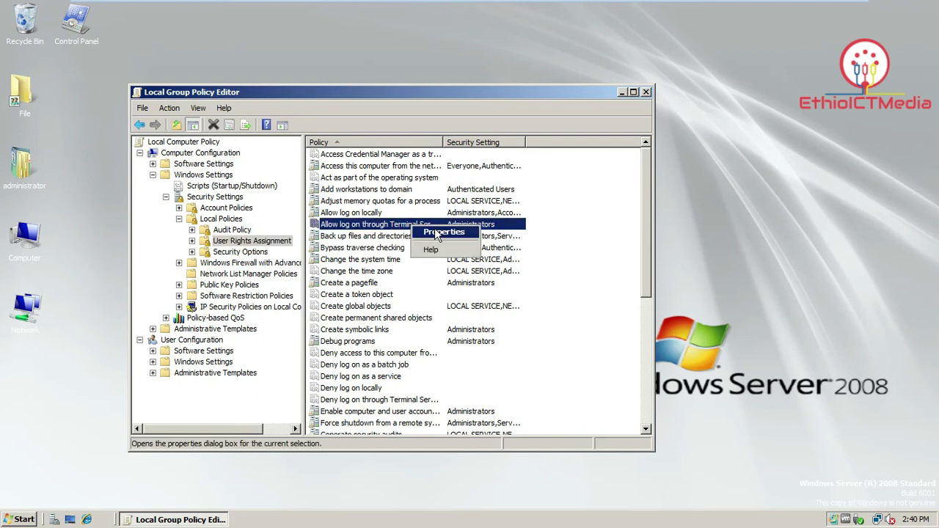
pyautogui.click(434, 229)
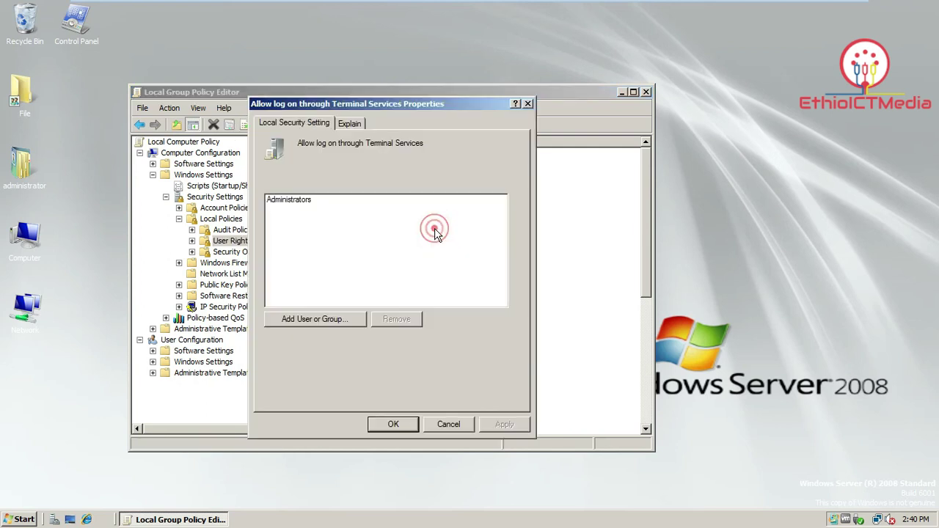
pyautogui.click(321, 324)
pyautogui.write('kebede')
pyautogui.press('Return')
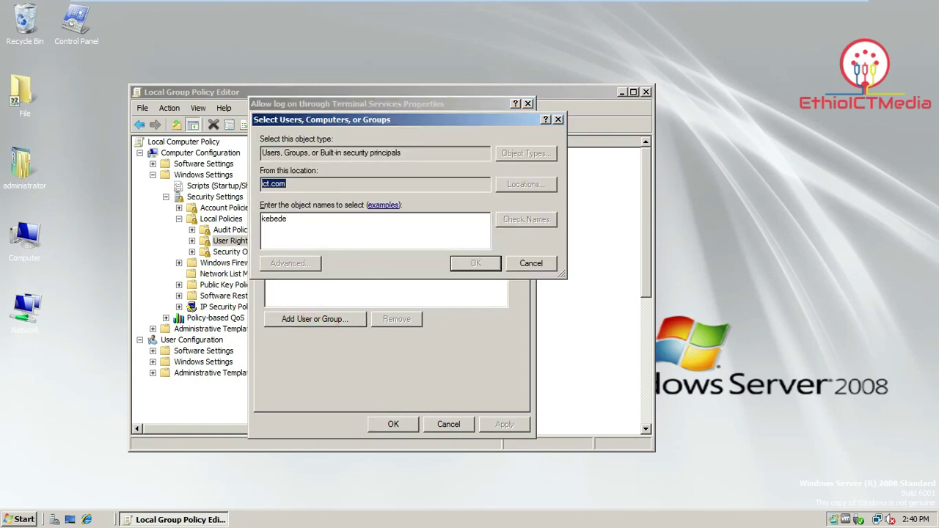
pyautogui.click(290, 208)
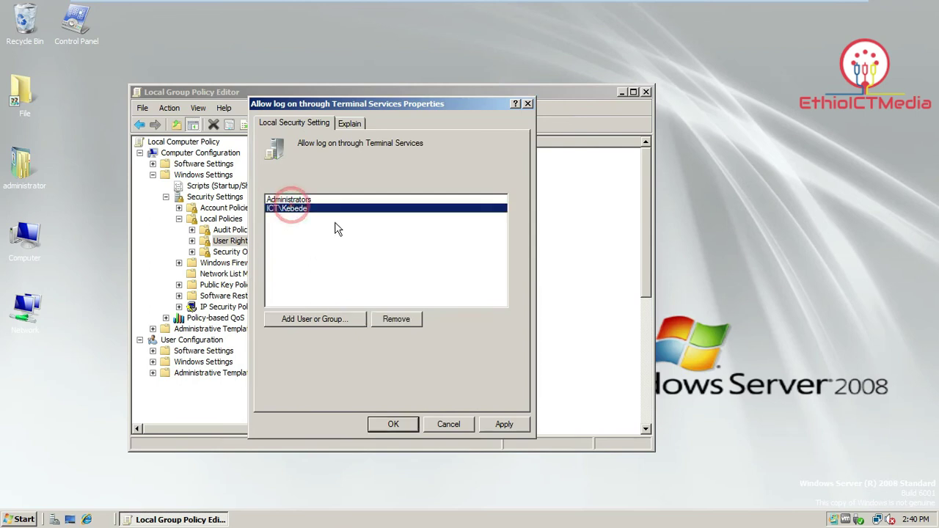
pyautogui.click(504, 424)
pyautogui.click(391, 424)
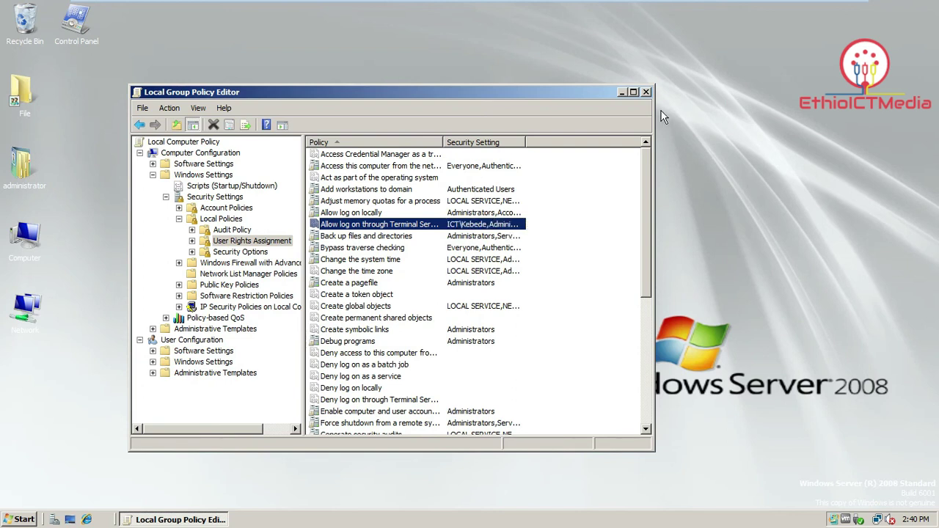
pyautogui.click(645, 93)
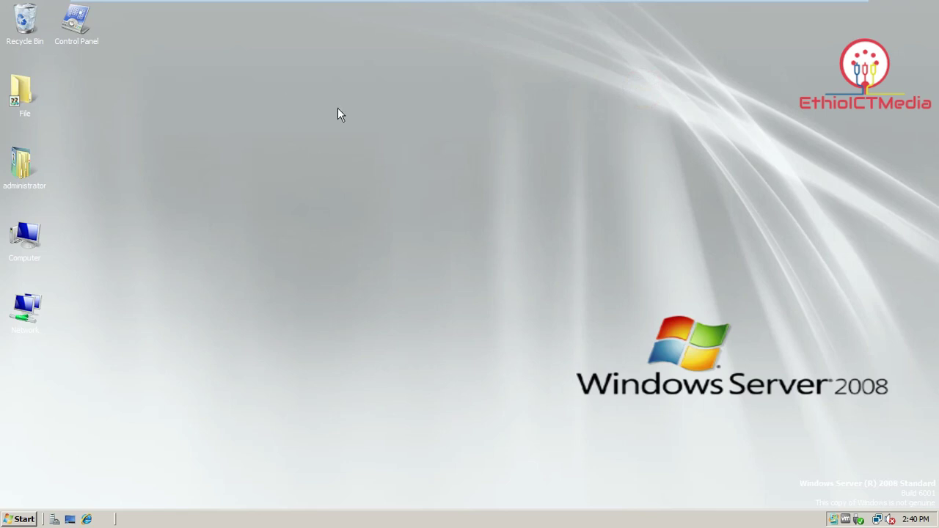
# Run 'gpupdate /force' from the Run box to force a group policy refresh.
pyautogui.click(15, 518)
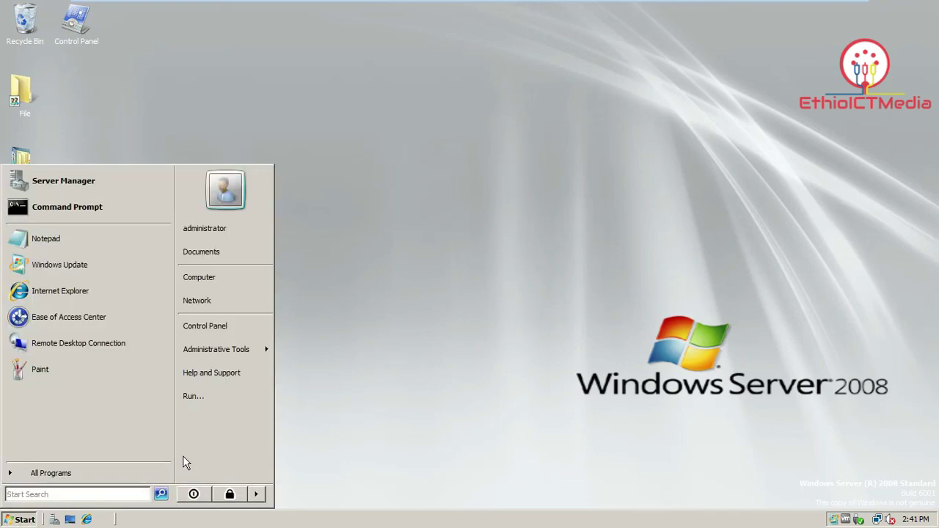
pyautogui.write('run')
pyautogui.press('Return')
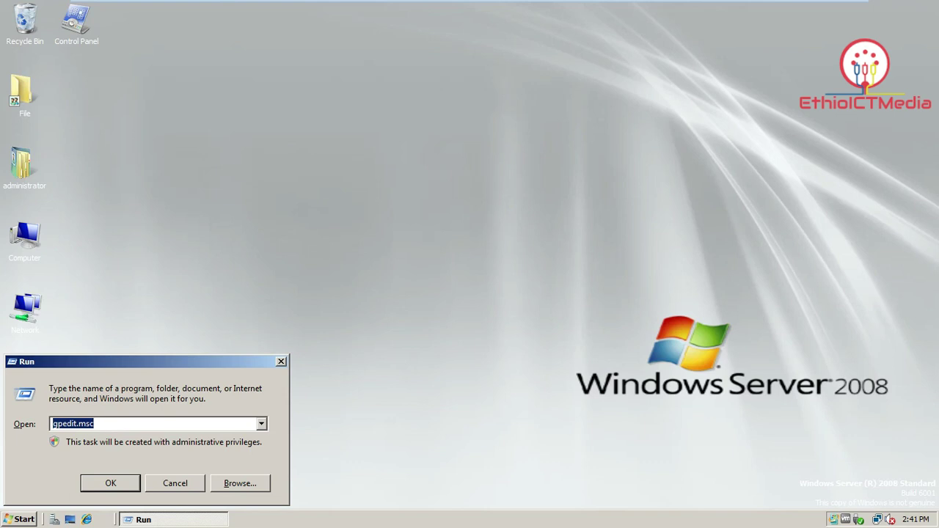
pyautogui.press('BackSpace')
pyautogui.write('g')
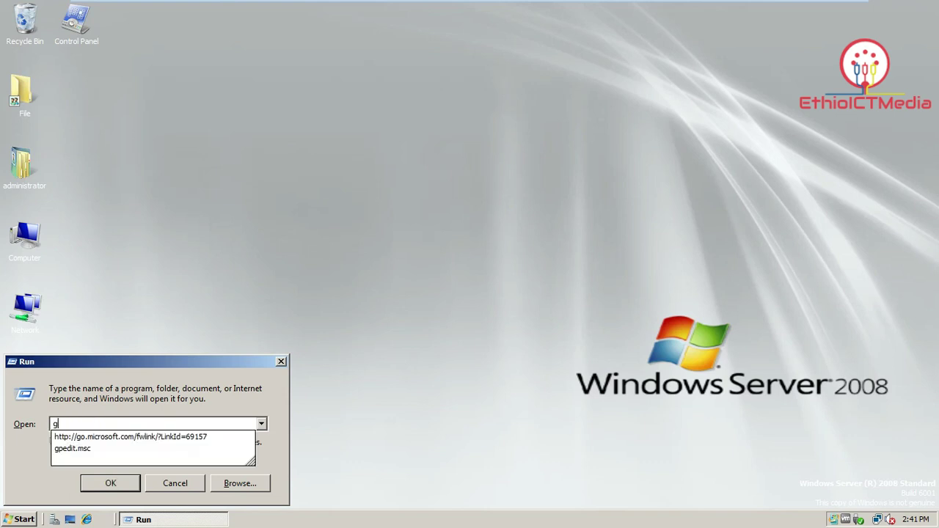
pyautogui.write('pupd')
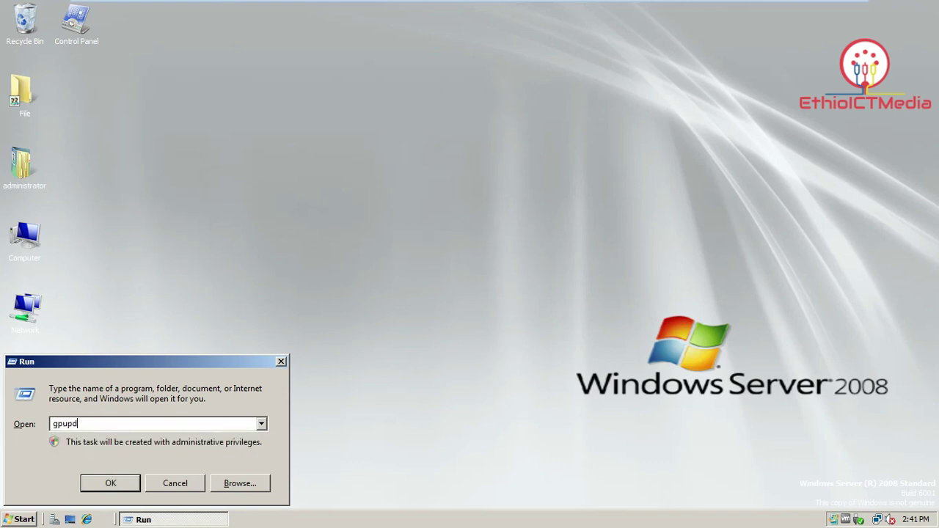
pyautogui.write('ate /force')
pyautogui.press('Return')
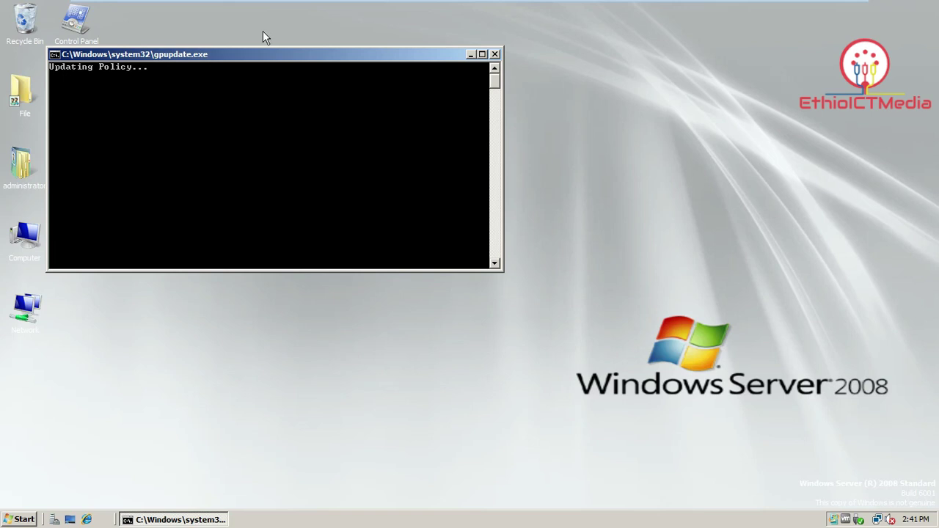
pyautogui.moveTo(264, 55); pyautogui.dragTo(337, 60)
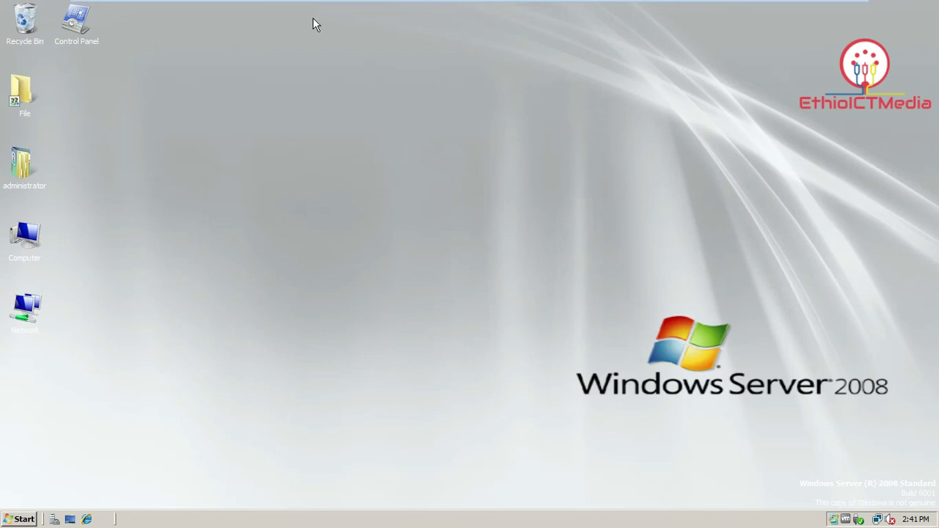
# From the Windows 7 client, connect to 192.168.1.100 with the user's password and accept the certificate warning.
pyautogui.moveTo(377, 6)
pyautogui.click(291, 9)
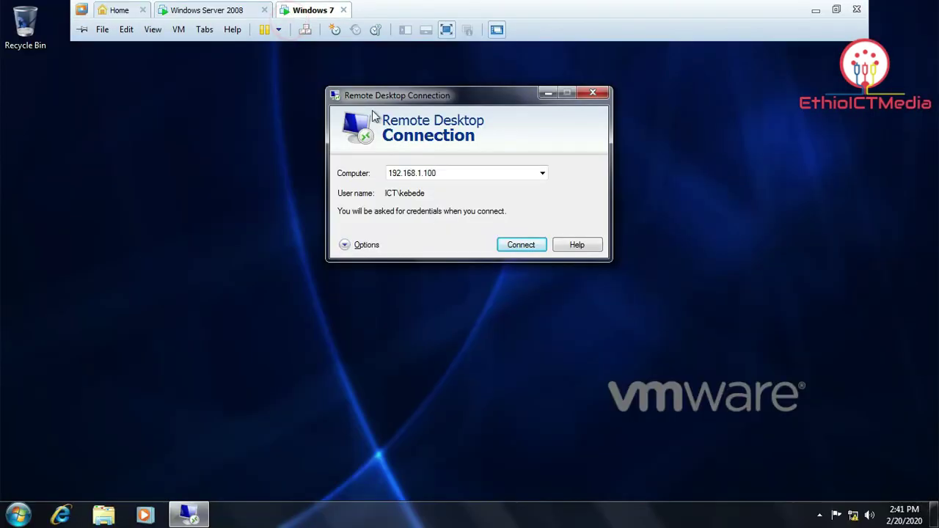
pyautogui.moveTo(467, 98); pyautogui.dragTo(452, 129)
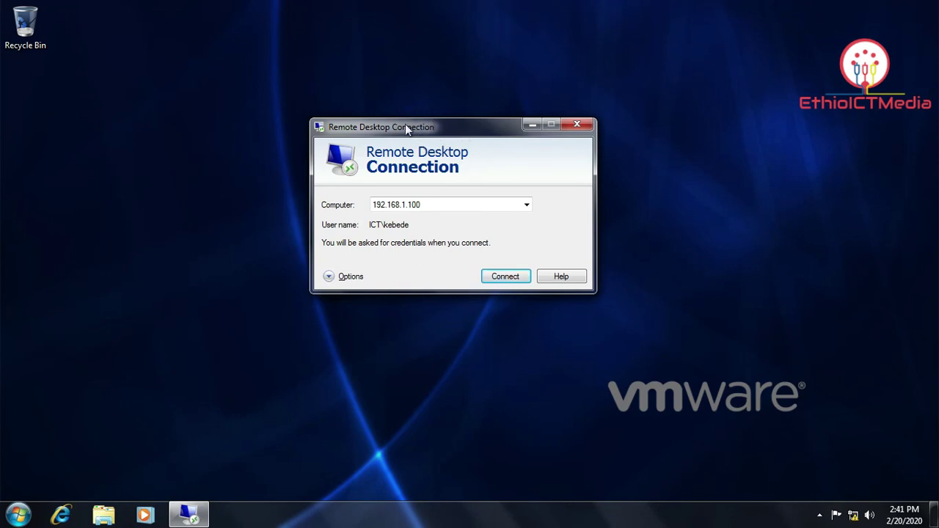
pyautogui.click(503, 278)
pyautogui.write('pass')
pyautogui.press('Return')
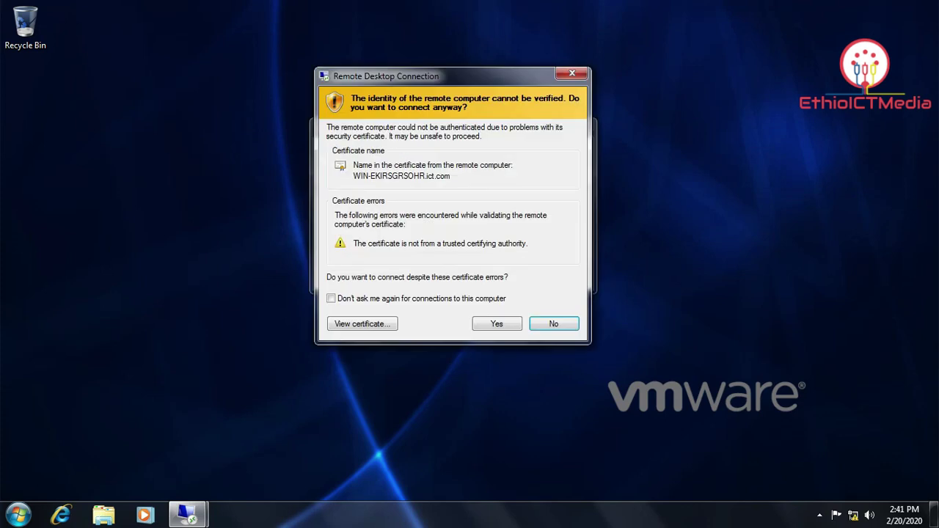
pyautogui.click(501, 323)
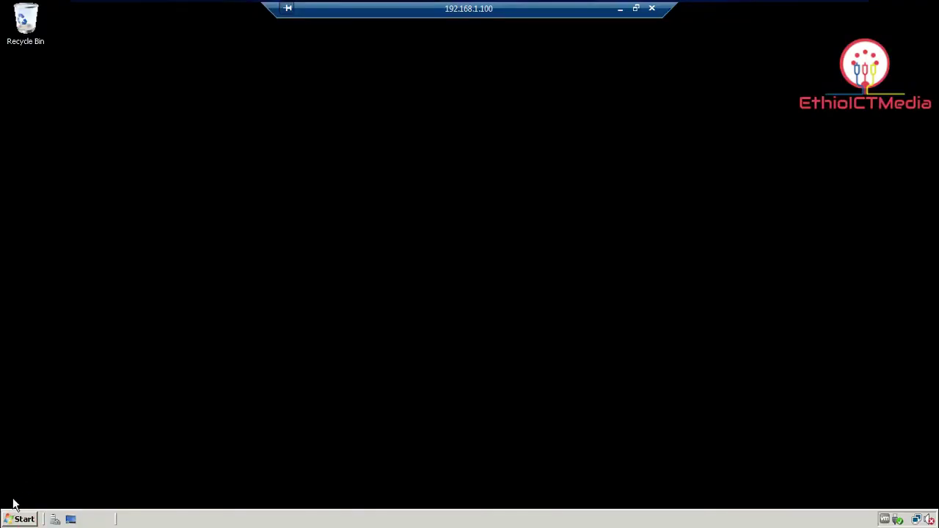
# Launch Server Manager in the remote session with administrator credentials and view the Roles overview.
pyautogui.click(10, 521)
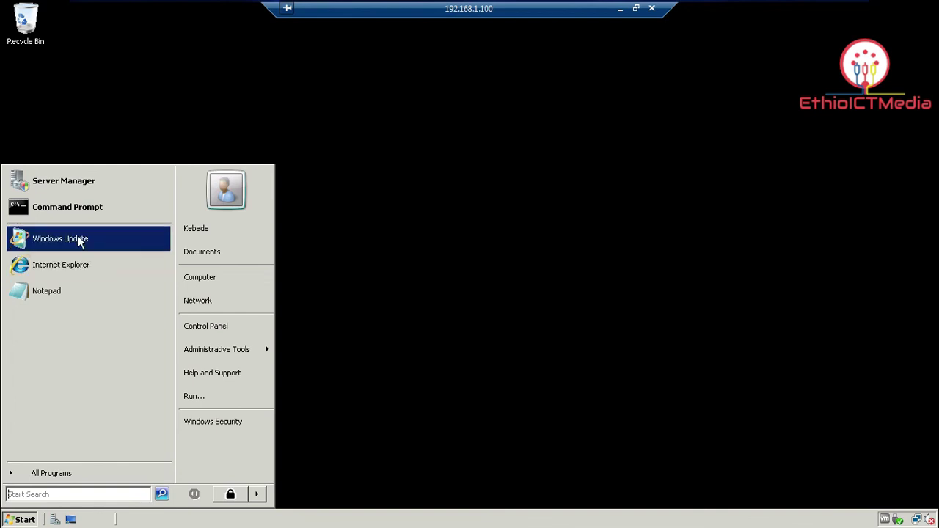
pyautogui.click(83, 185)
pyautogui.write('administrator')
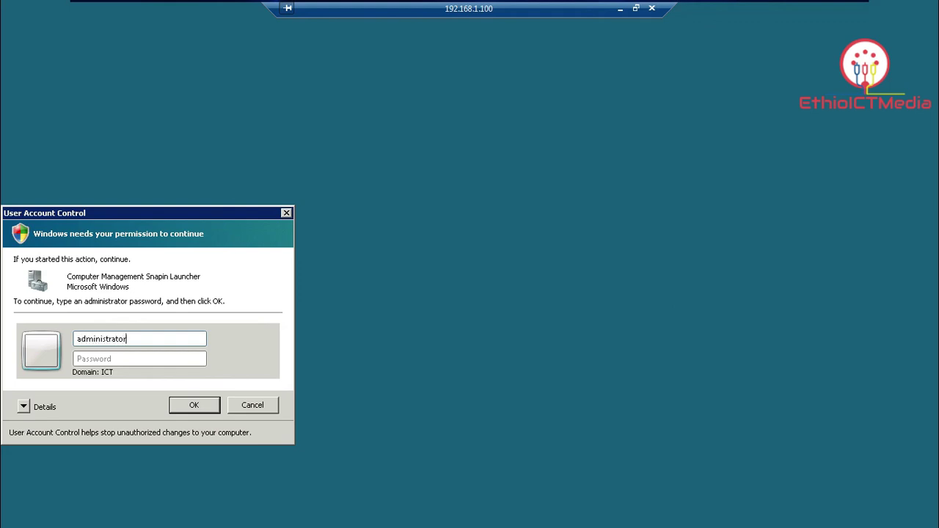
pyautogui.write('*****')
pyautogui.press('BackSpace')
pyautogui.press('BackSpace')
pyautogui.press('BackSpace')
pyautogui.press('BackSpace')
pyautogui.press('BackSpace')
pyautogui.write('*******')
pyautogui.press('Return')
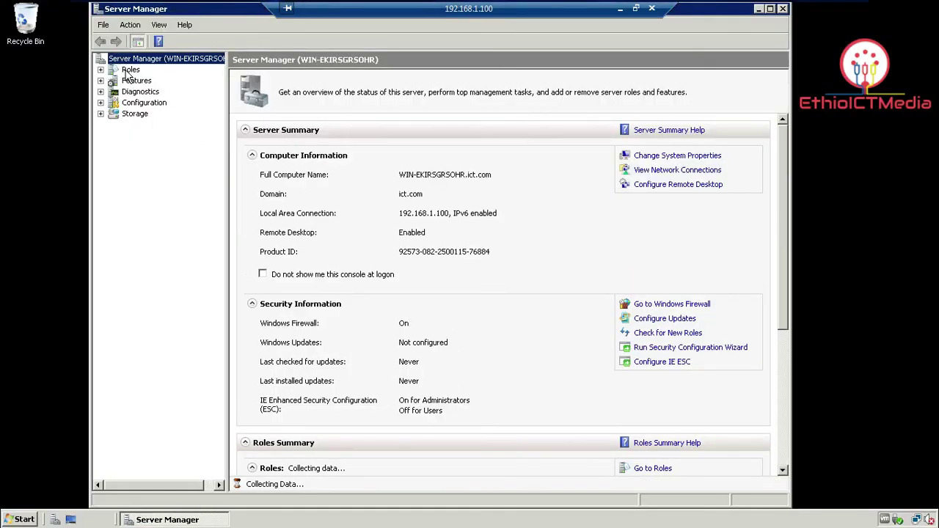
pyautogui.click(131, 70)
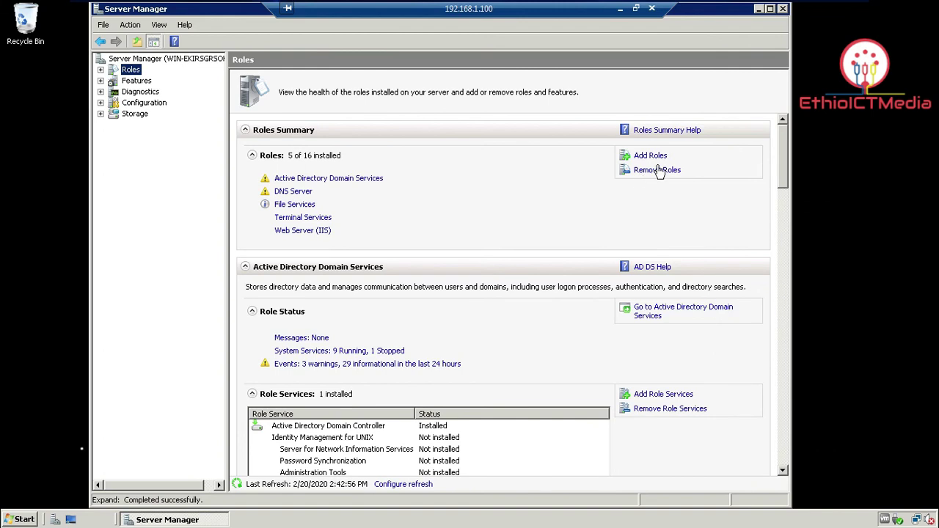